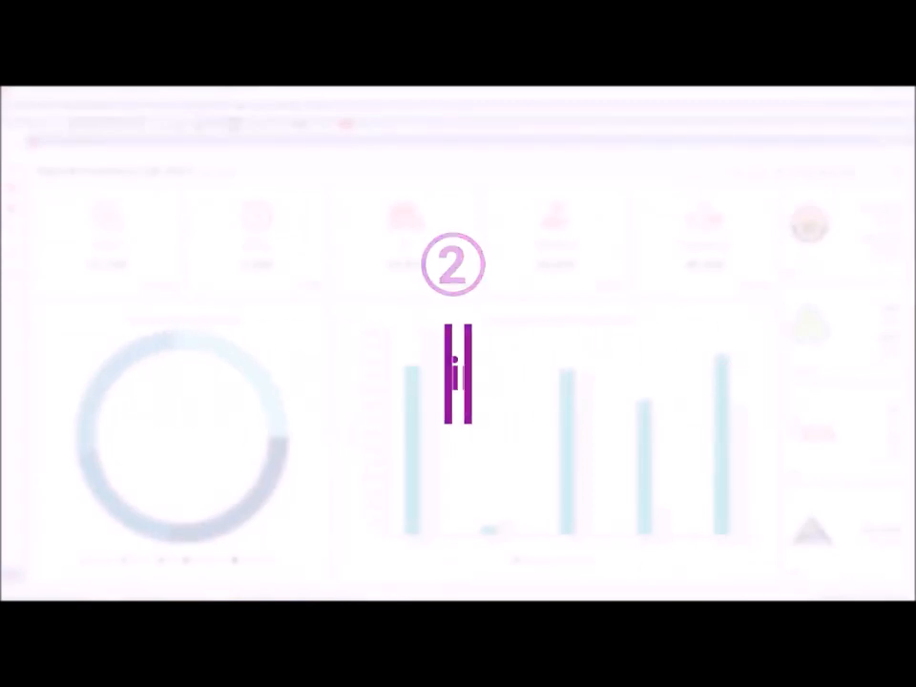
- Open the Office record in Maintain Work OT for editing and bring up the OT rule of its Work Day entry
click(205, 107)
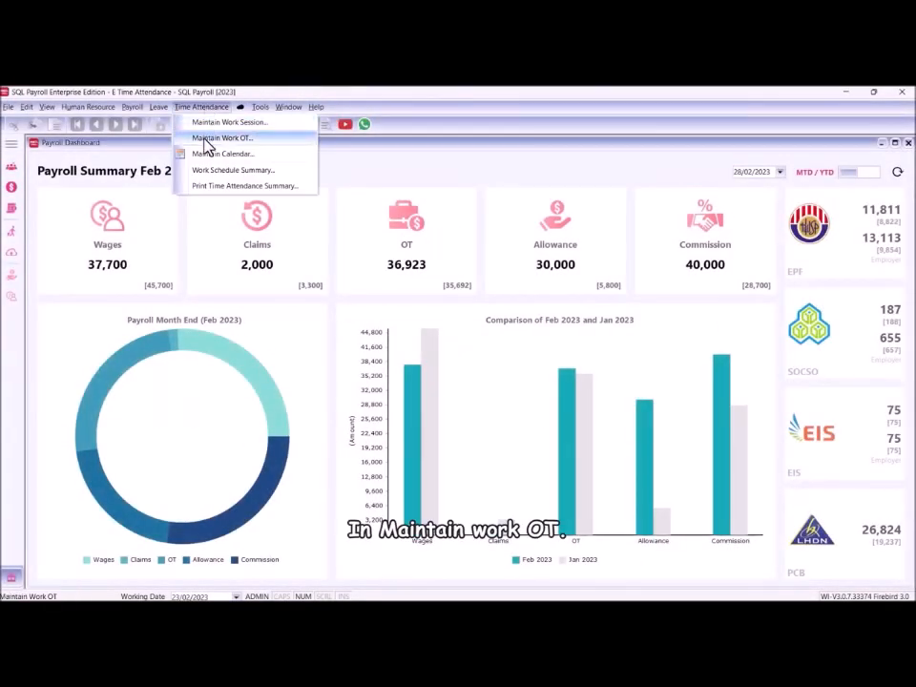
click(200, 136)
double_click(213, 174)
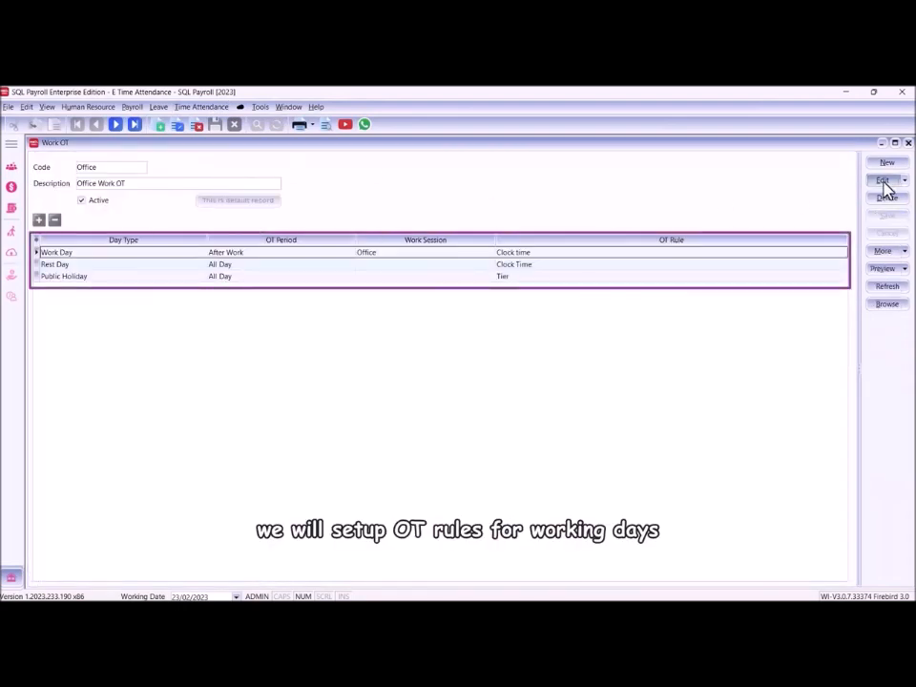
click(883, 181)
click(844, 260)
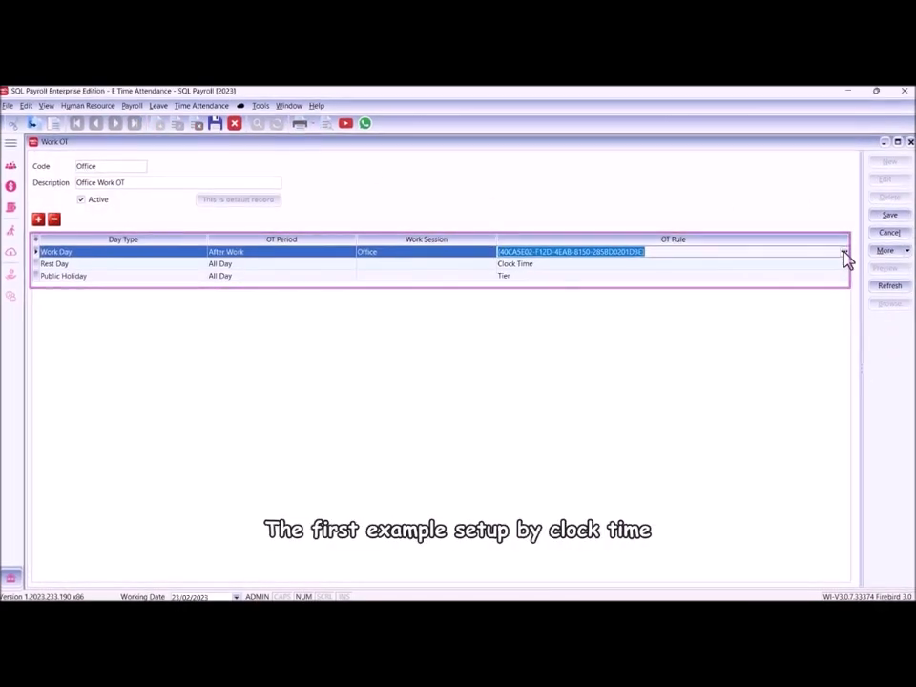
click(844, 258)
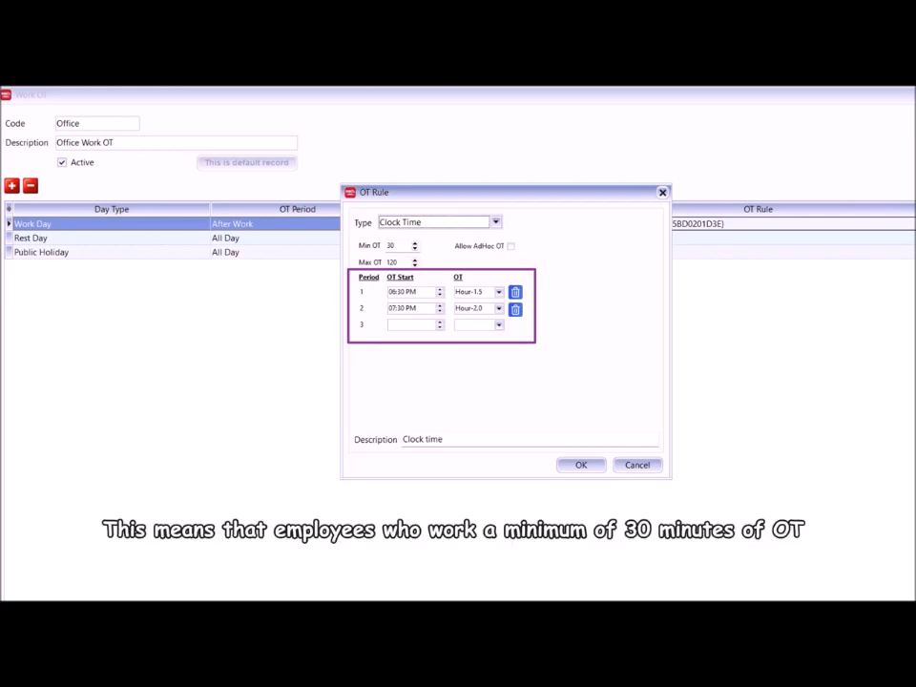
- Change the Work Day OT rule type to Tier and set the OT start time to 07:00 PM
click(433, 229)
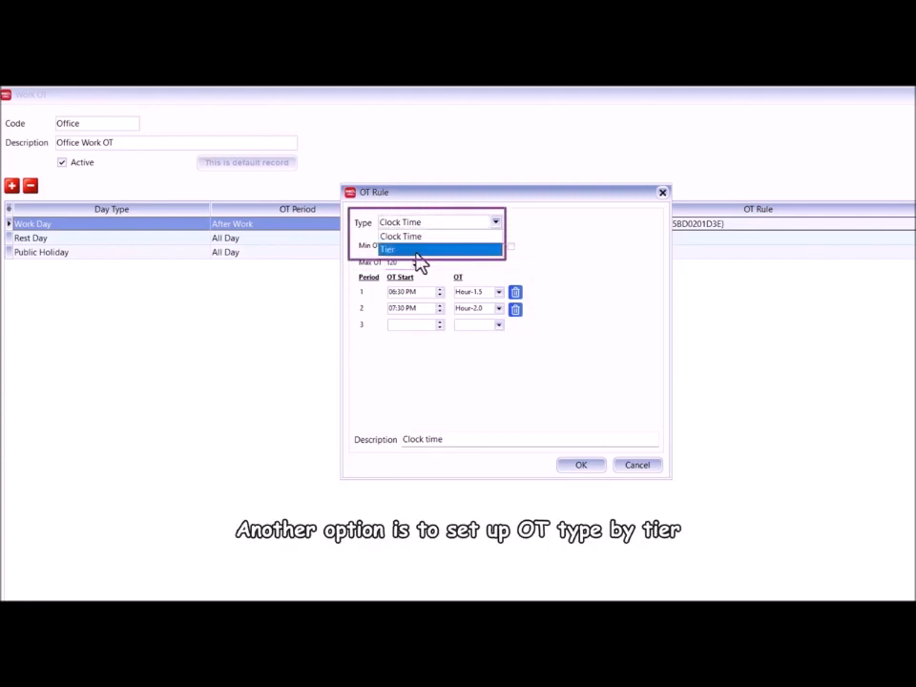
click(417, 250)
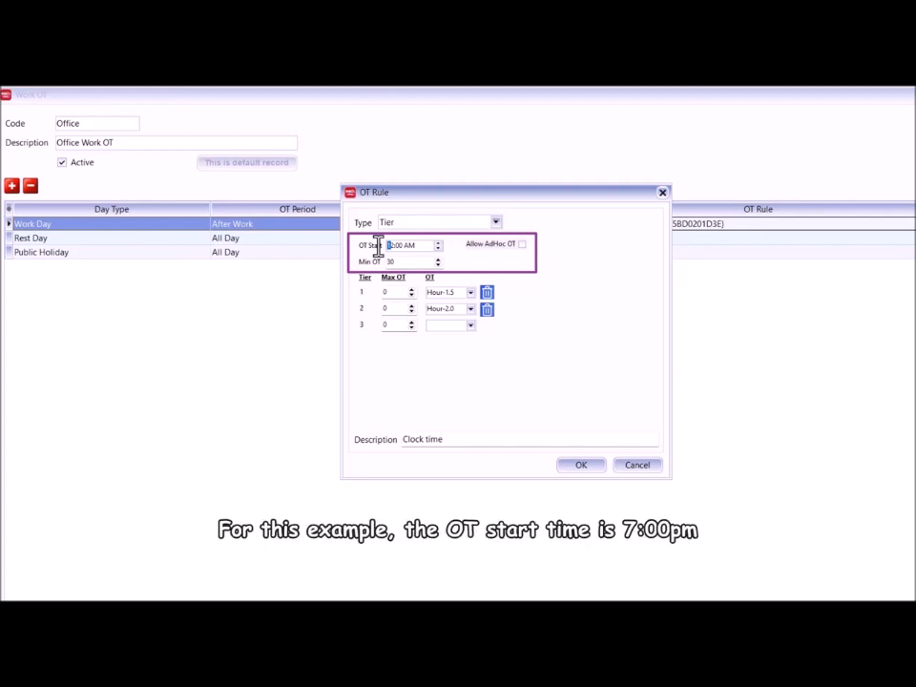
text(0700p)
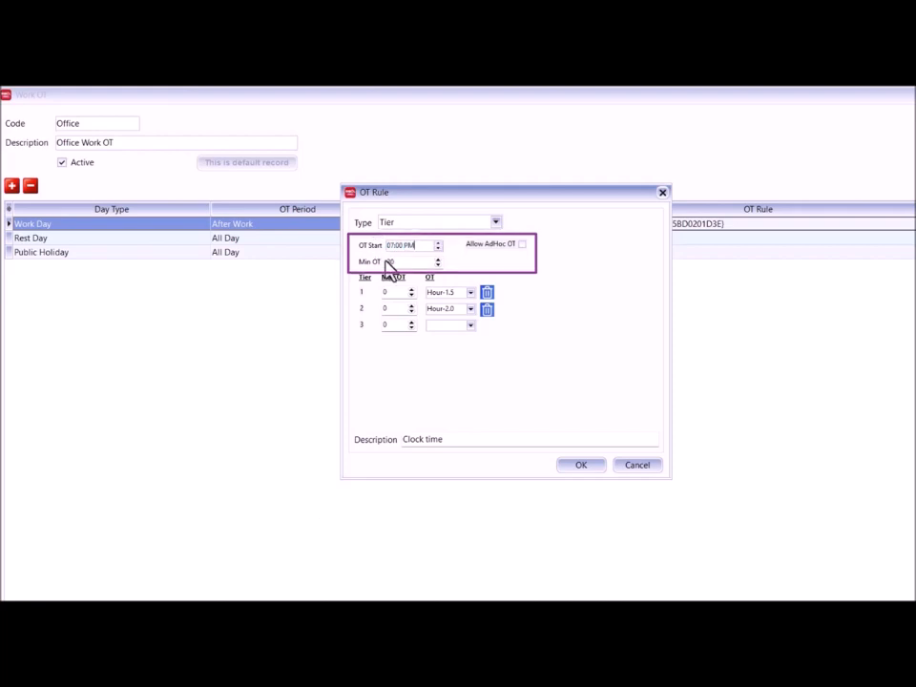
- Set the Max OT to 60 for both tier 1 (Hour-1.5) and tier 2 (Hour-2.0)
drag(390, 294, 371, 294)
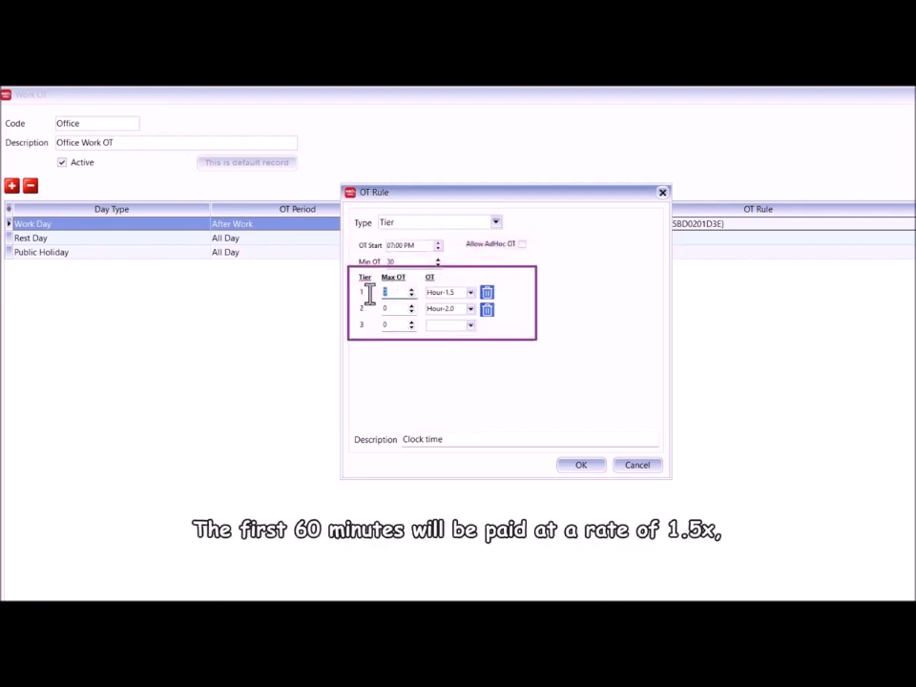
text(60)
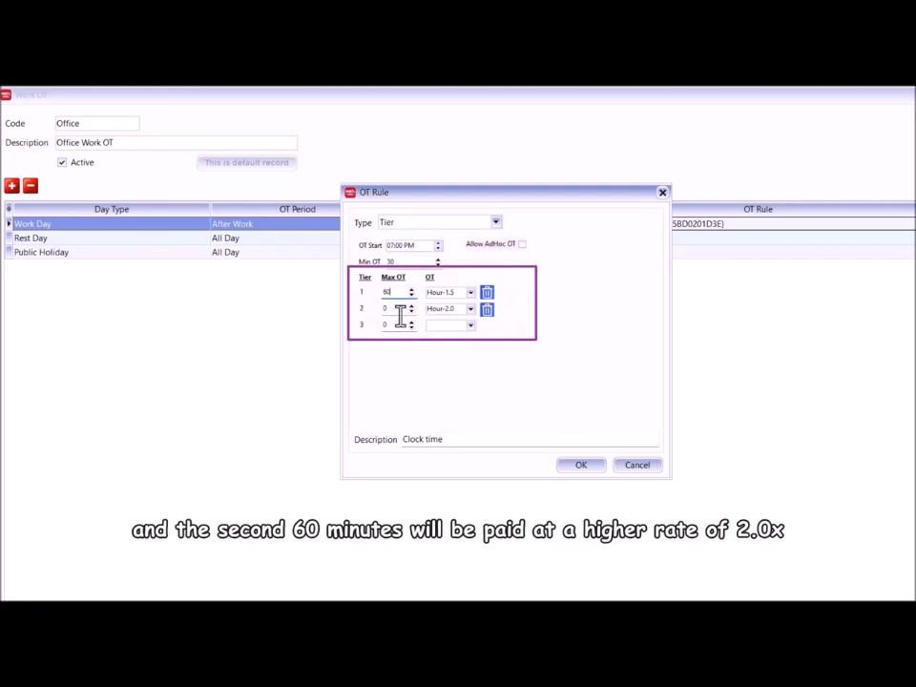
drag(399, 313, 362, 316)
text(60)
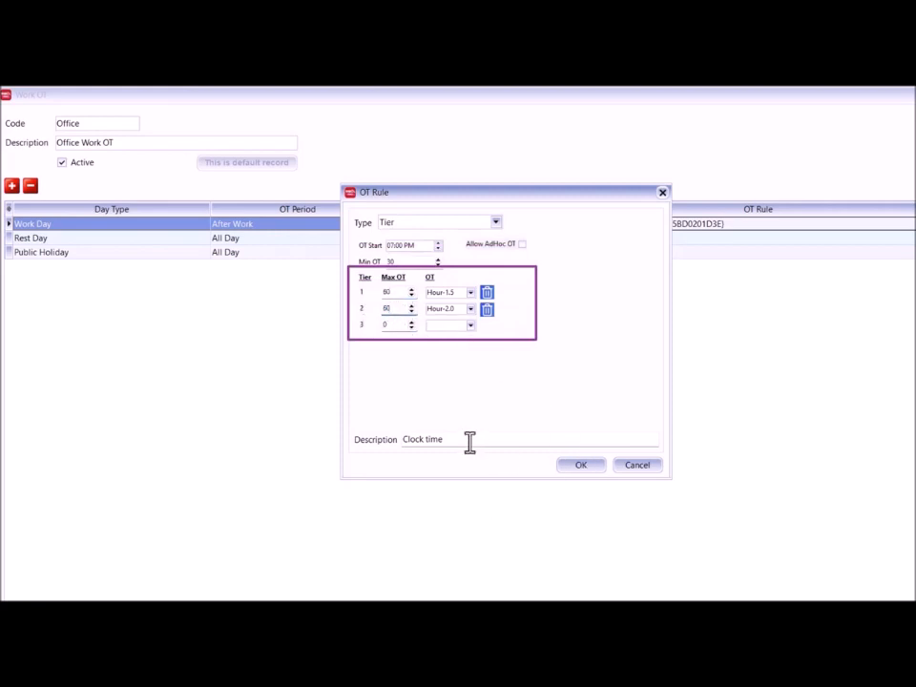
- Change the OT rule's description to Tier, accept the rule and save the Office Work OT record
drag(468, 442, 364, 451)
text(Tier)
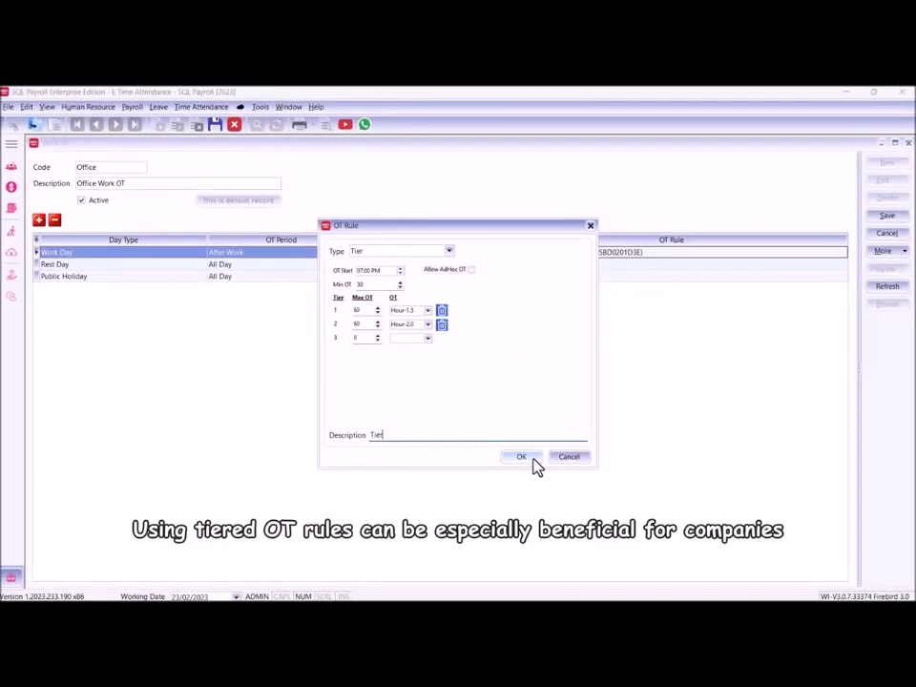
click(533, 460)
click(887, 218)
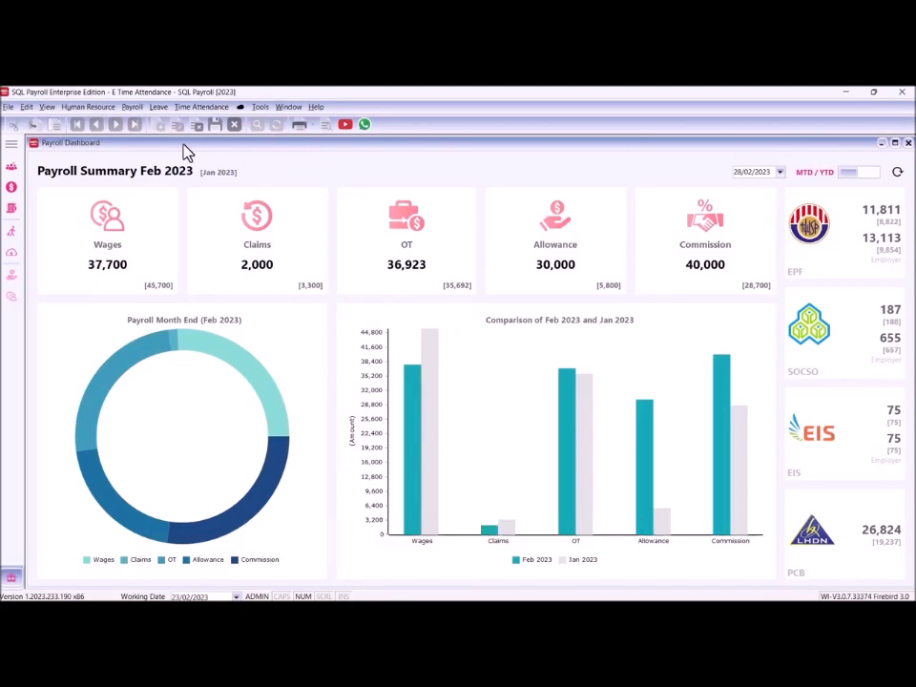
- Open Maintain Calendar, show the Department column in the employee list and sort the list by department
click(201, 106)
click(205, 154)
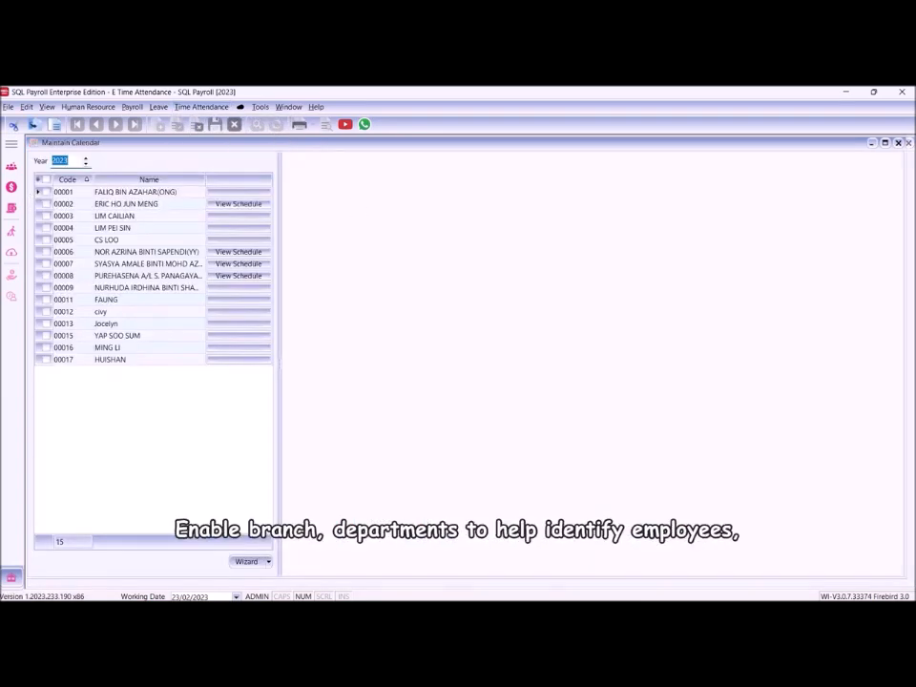
click(39, 180)
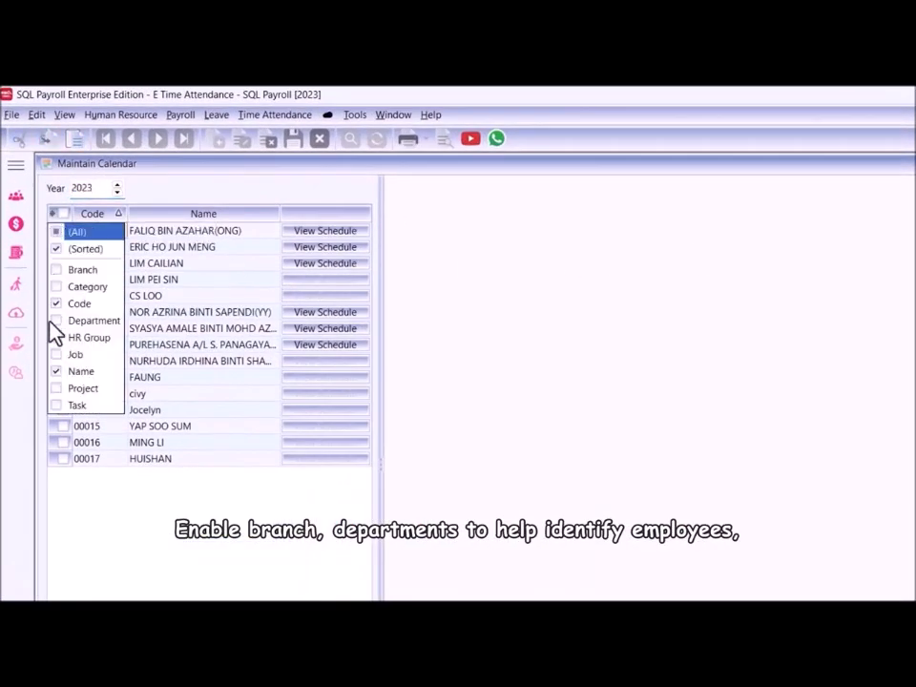
click(54, 322)
drag(244, 214, 217, 214)
click(238, 214)
- Tick all seven employees of the Office department in the calendar's employee list
click(63, 231)
click(63, 247)
click(63, 264)
click(63, 280)
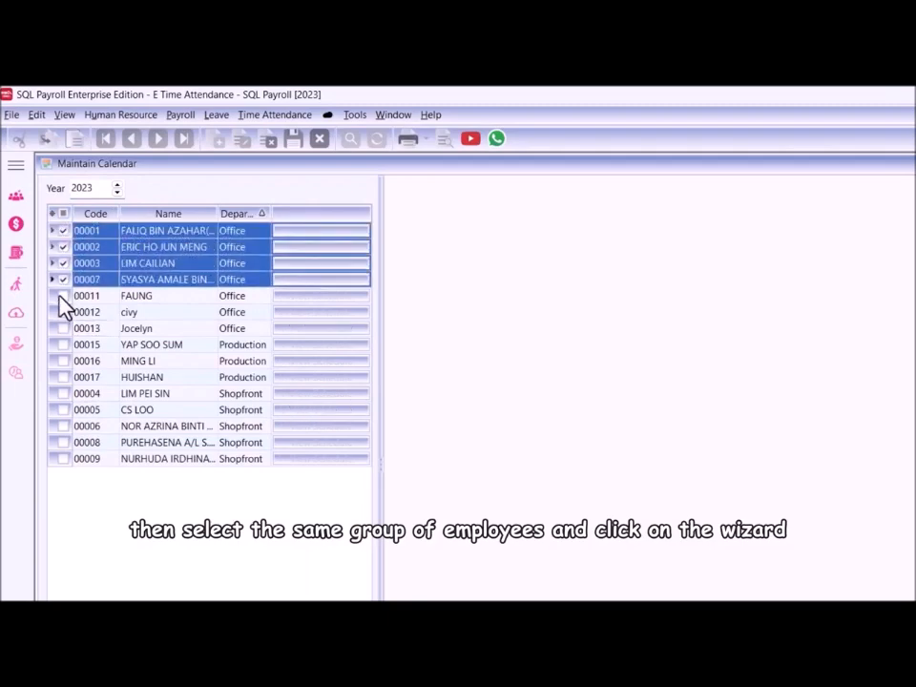
click(63, 296)
click(63, 312)
click(63, 328)
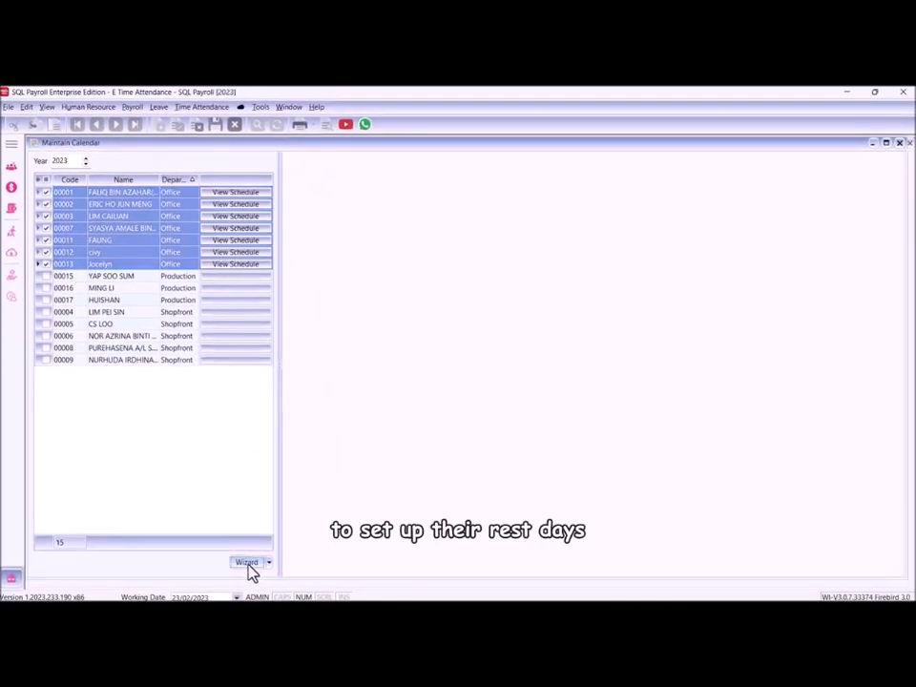
- Start the calendar wizard for the ticked employees and make every Saturday and Sunday a rest day
click(246, 564)
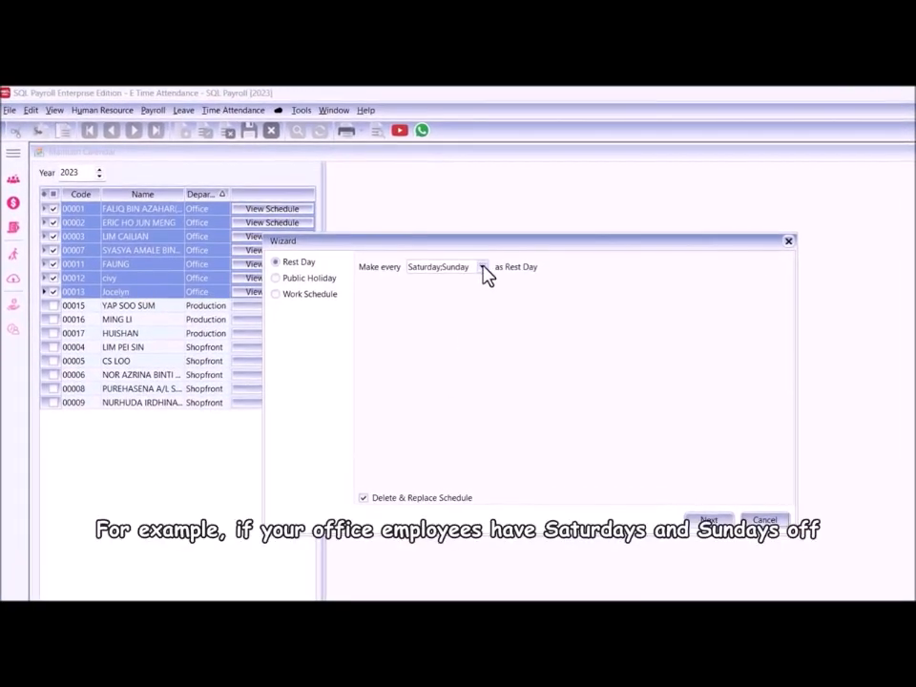
click(483, 268)
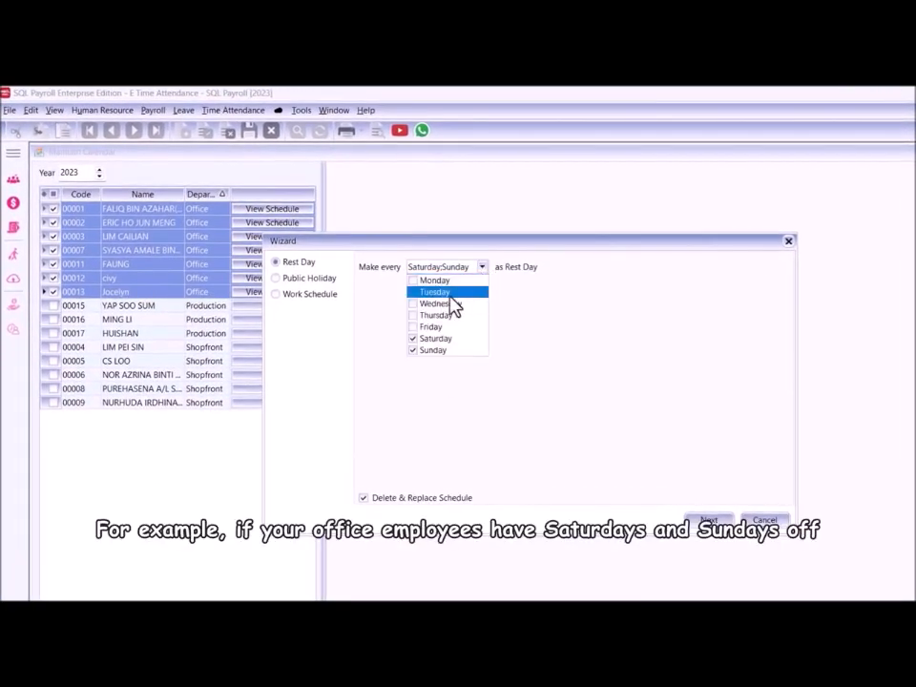
click(415, 329)
click(414, 329)
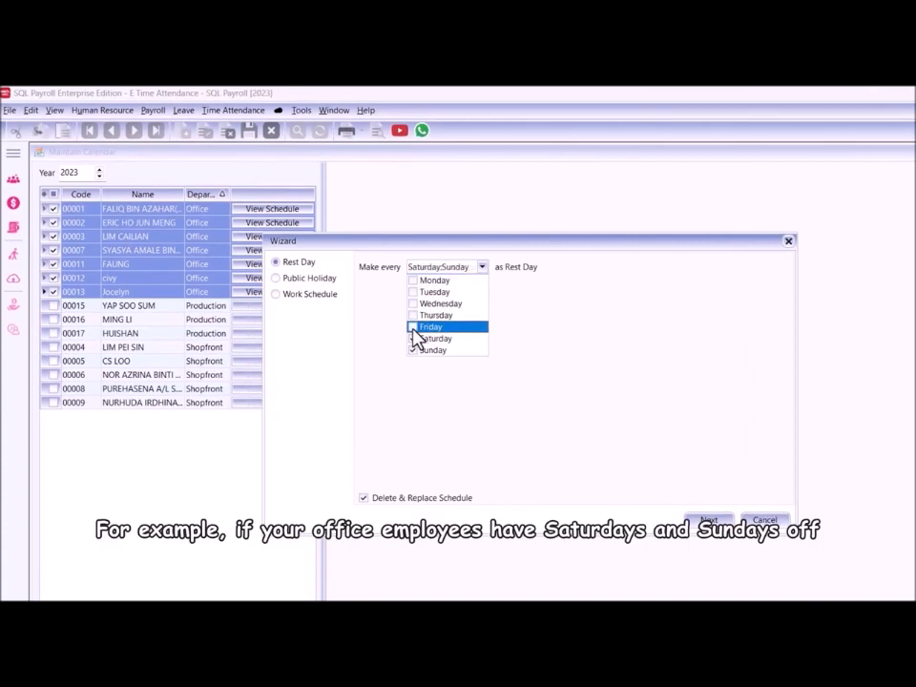
click(702, 524)
- Mark 1 April 2023 as a public holiday in the wizard and continue to the work schedule
click(507, 315)
click(507, 315)
click(506, 315)
click(483, 344)
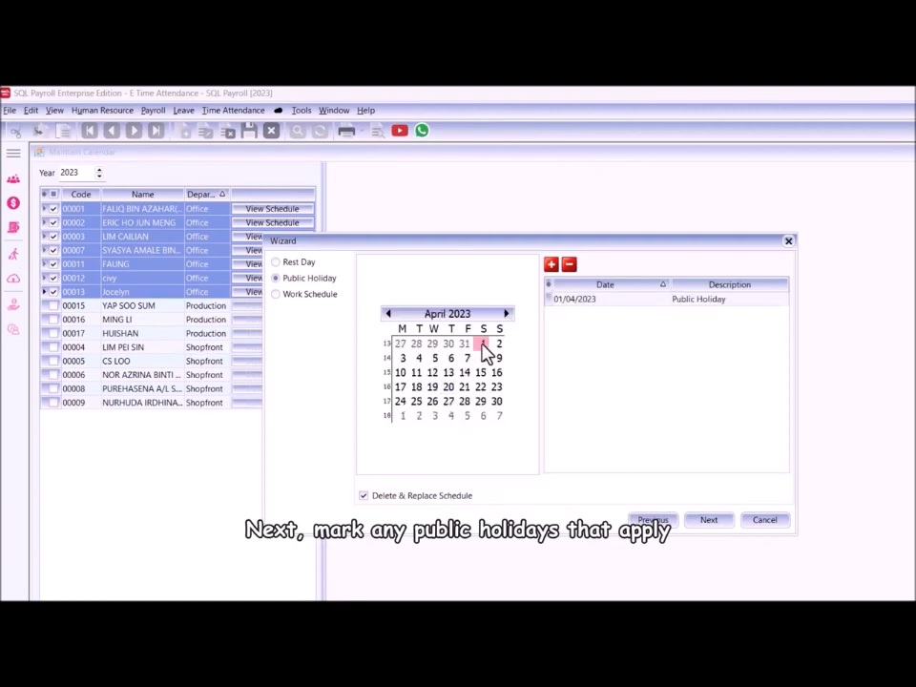
click(709, 523)
- Choose the Office work session and schedule it By Months
click(473, 265)
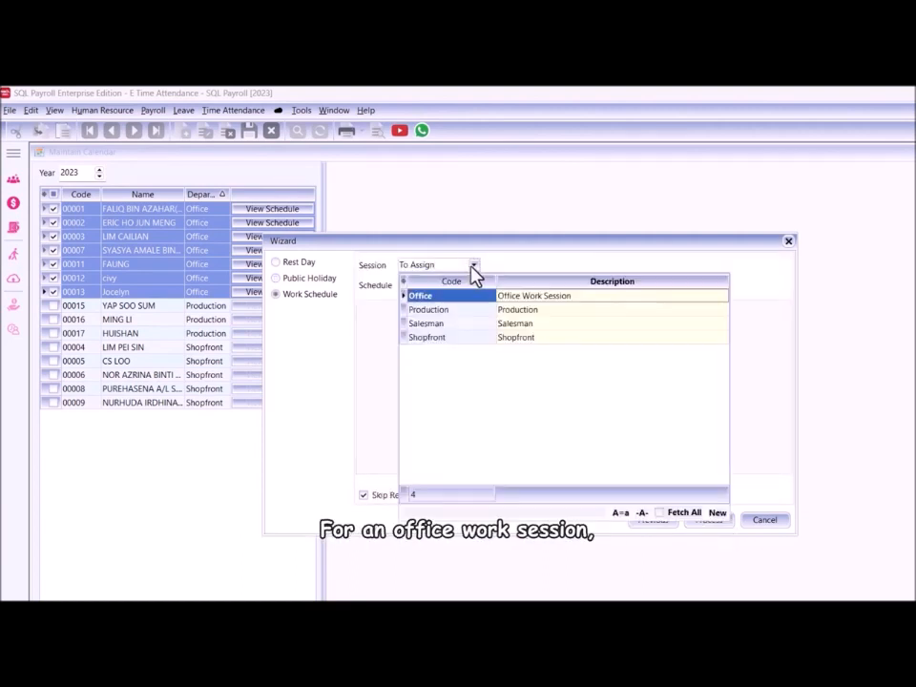
click(468, 304)
click(455, 287)
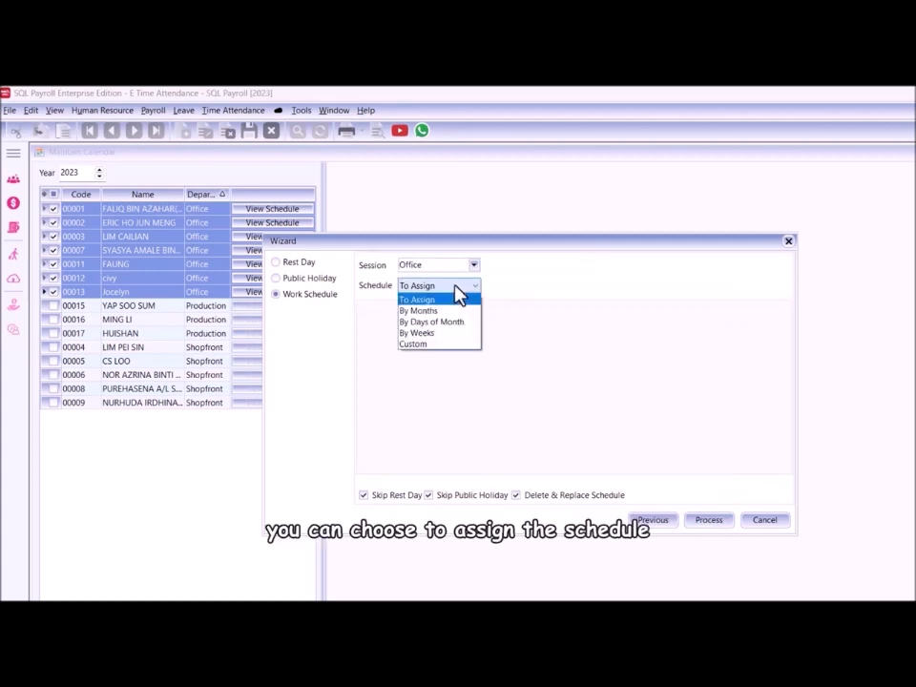
click(454, 314)
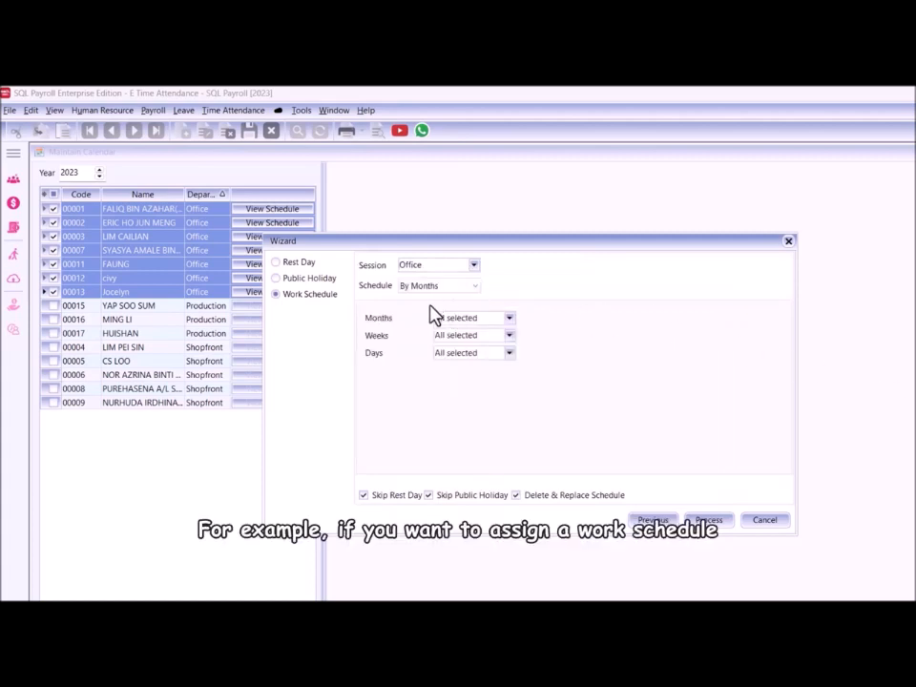
- Limit the work schedule's months to June only
click(509, 318)
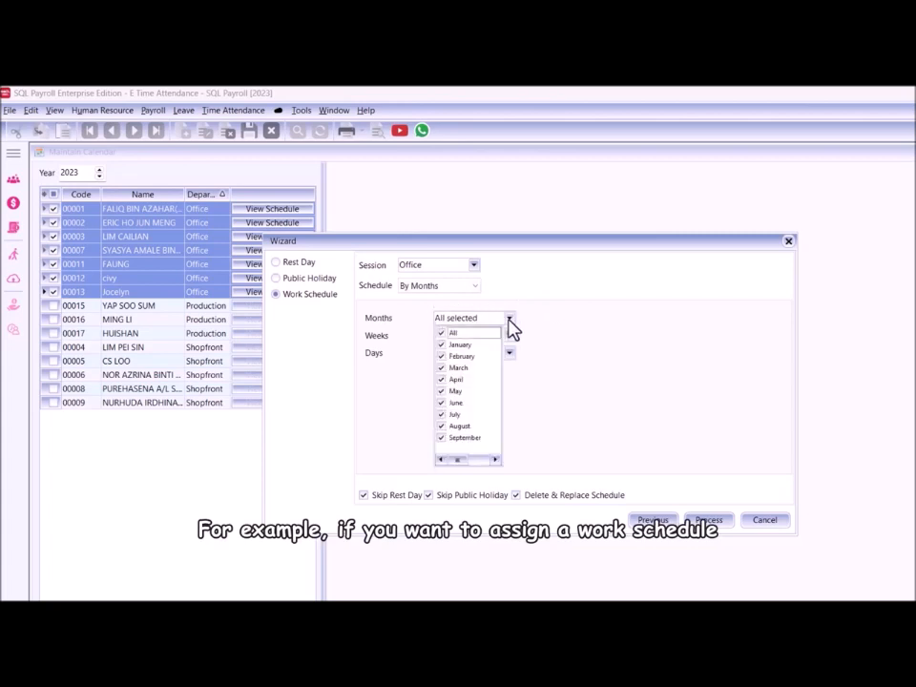
click(442, 335)
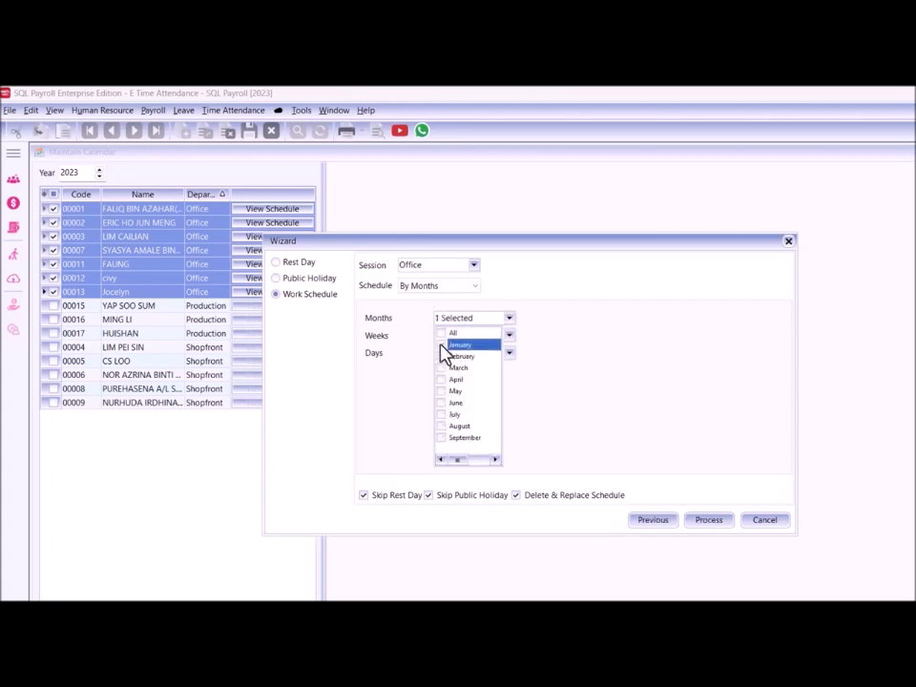
click(441, 403)
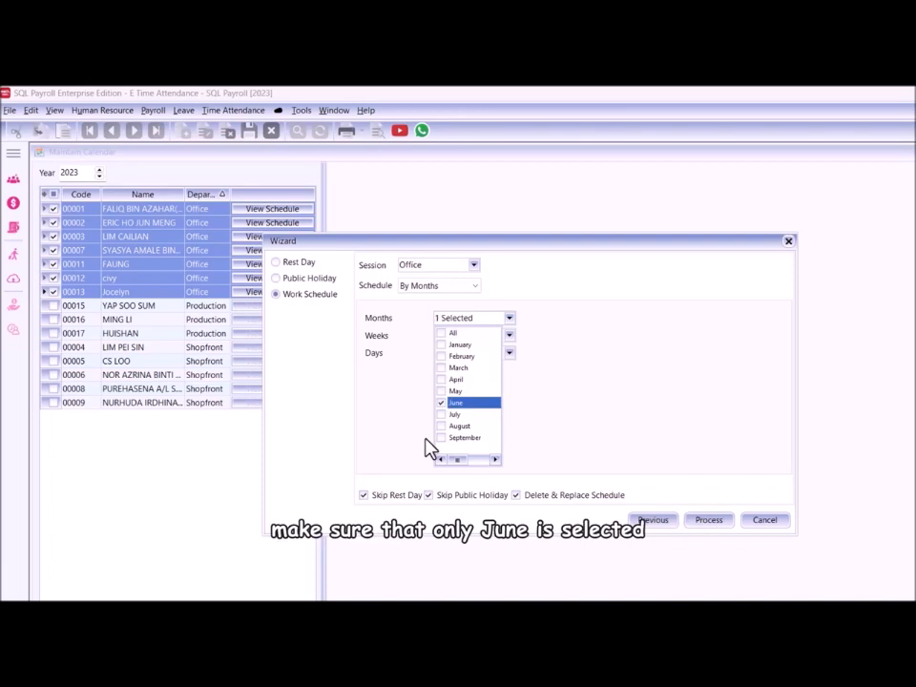
- Select all months for the work schedule and process the wizard
click(442, 333)
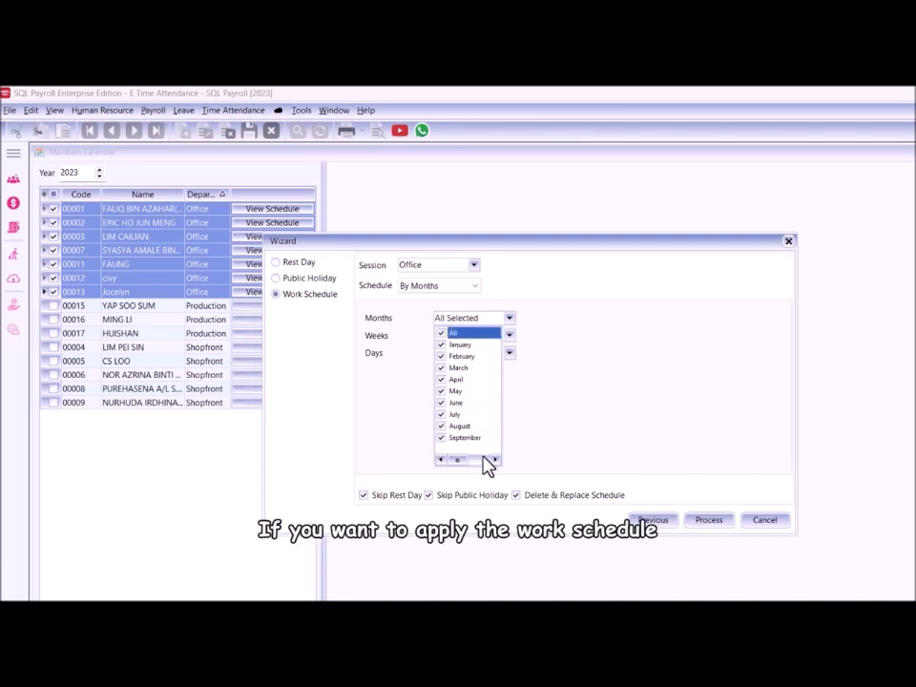
click(640, 466)
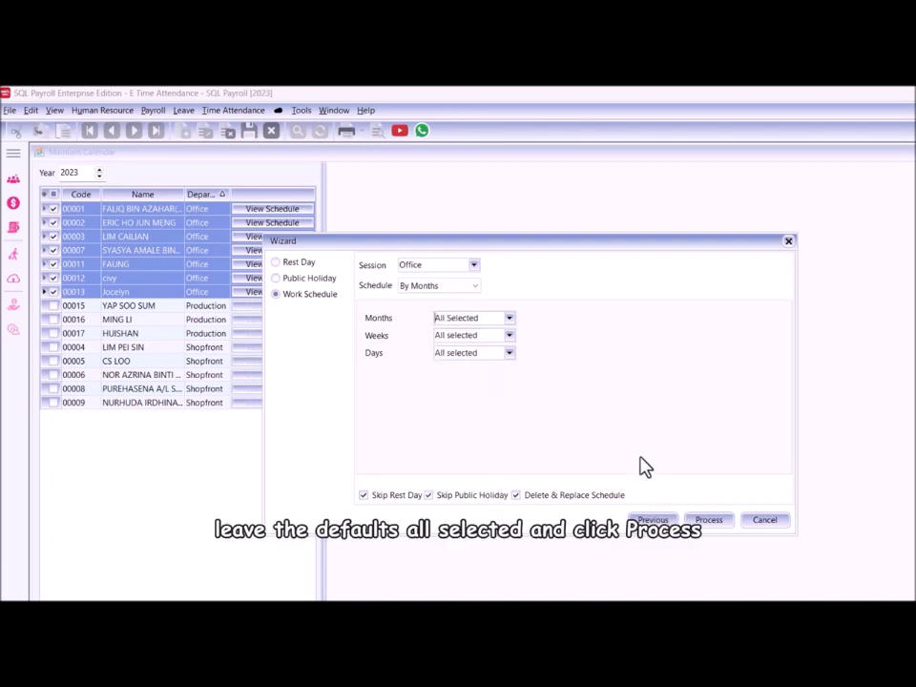
click(708, 521)
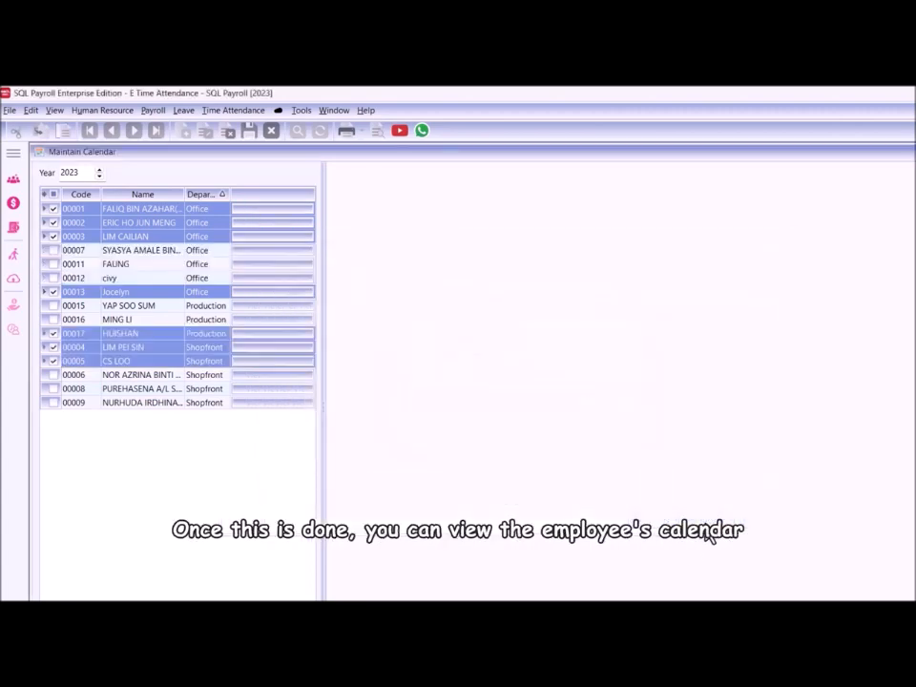
- View the work schedule of the first Office employee in the list
mouse_move(276, 209)
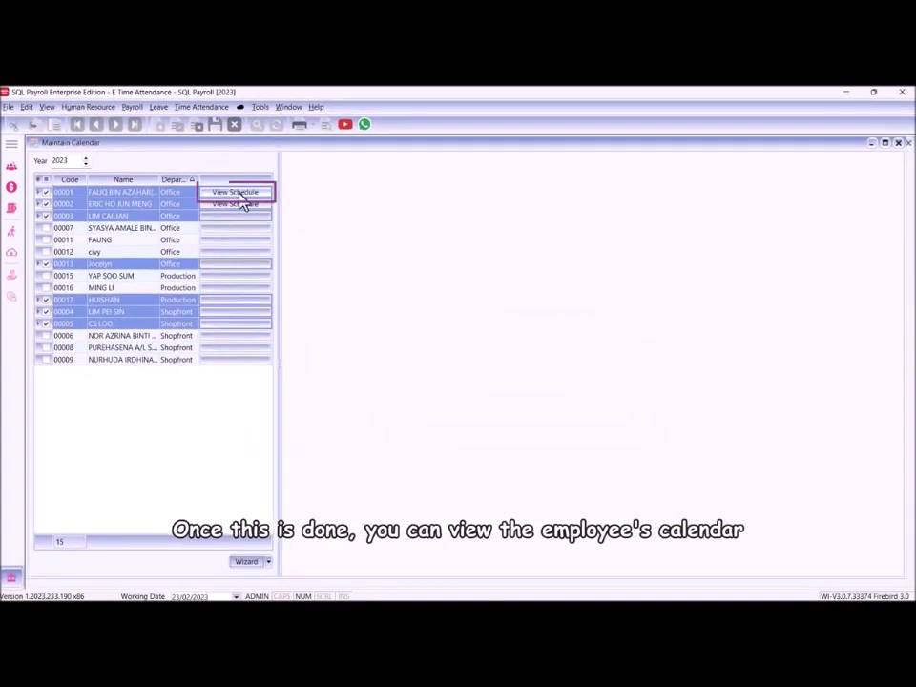
click(238, 194)
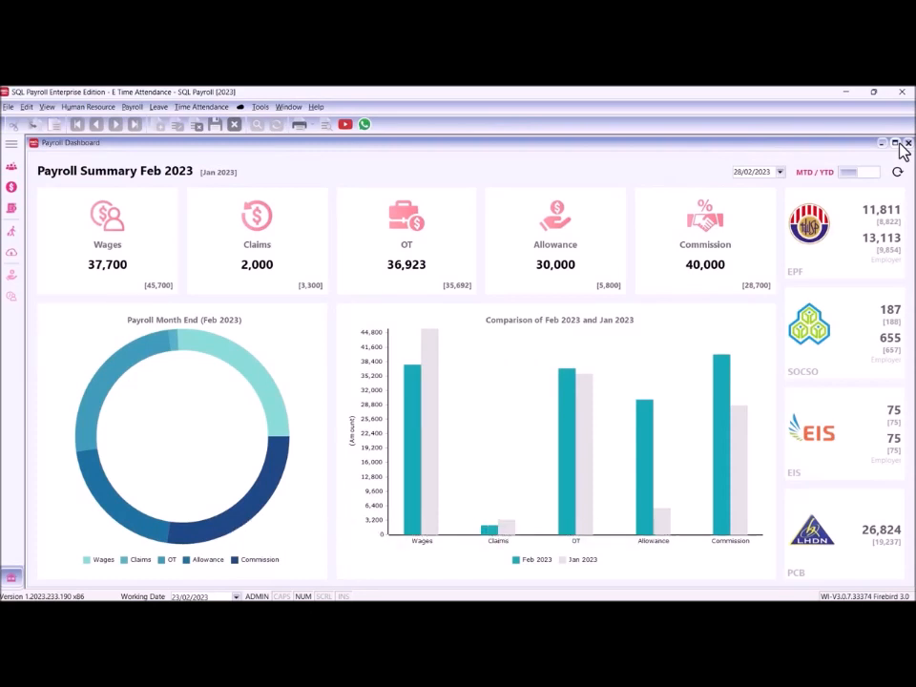
- Open Sync Cloud and run a sync of all data
click(242, 108)
click(245, 123)
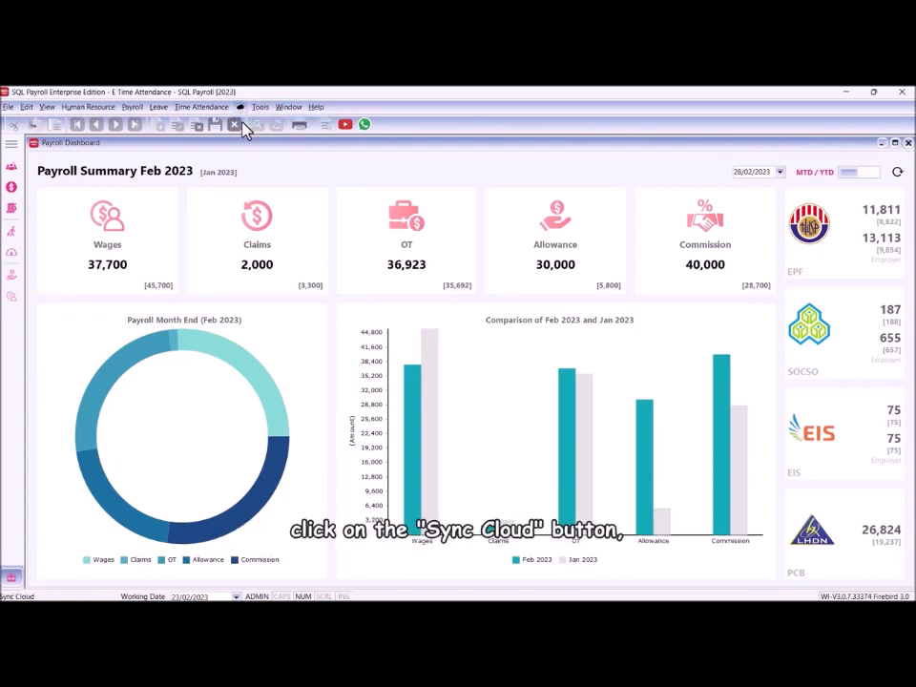
click(814, 176)
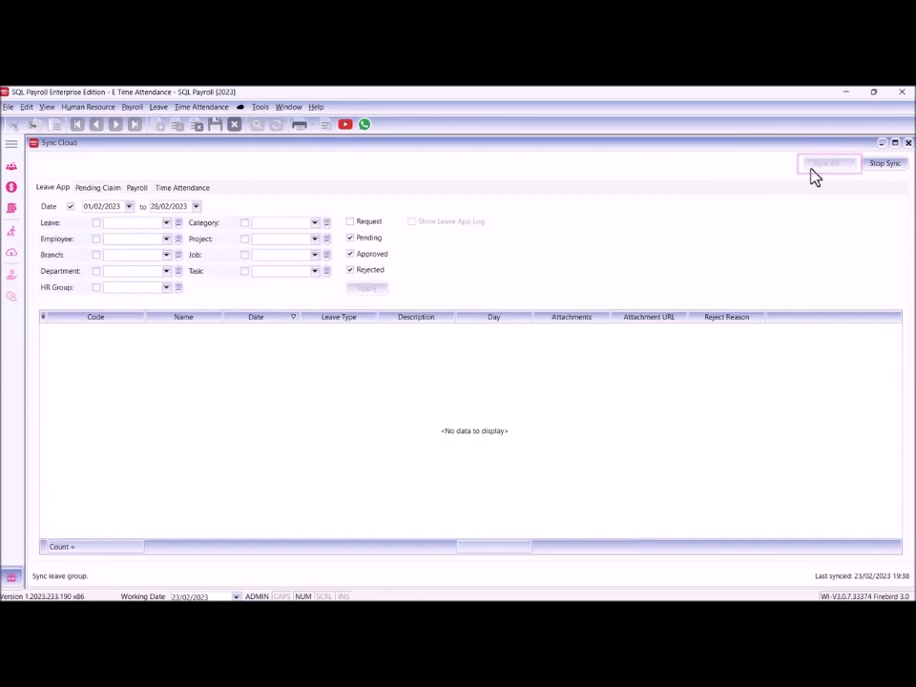
- Complete the two missing clock-outs of 20/02/2023 with 06:30 PM for the first record and 18:00 for the second
click(584, 281)
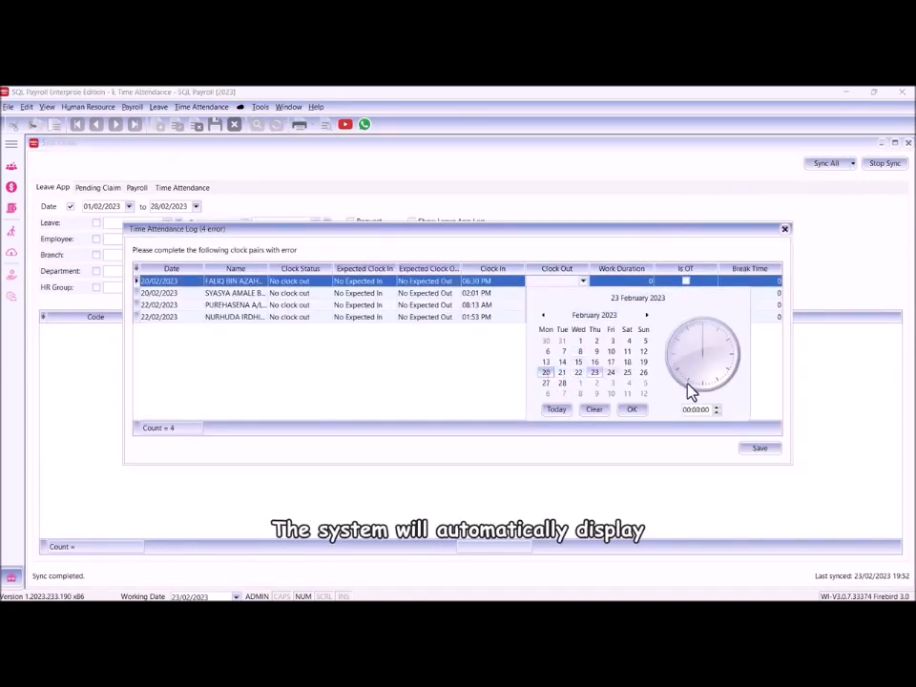
click(632, 408)
click(584, 294)
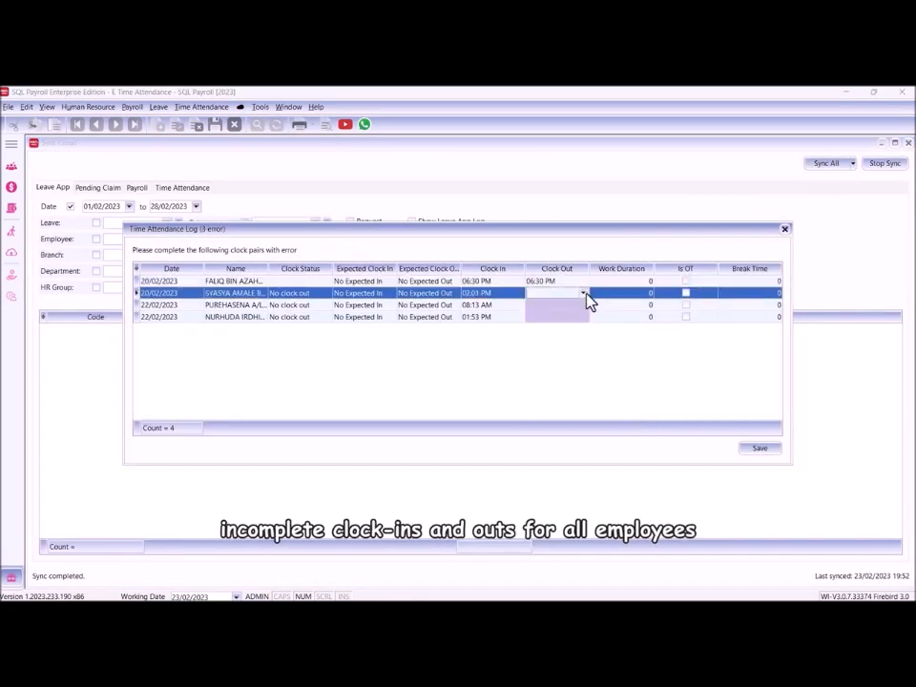
click(583, 293)
text(18:00:00)
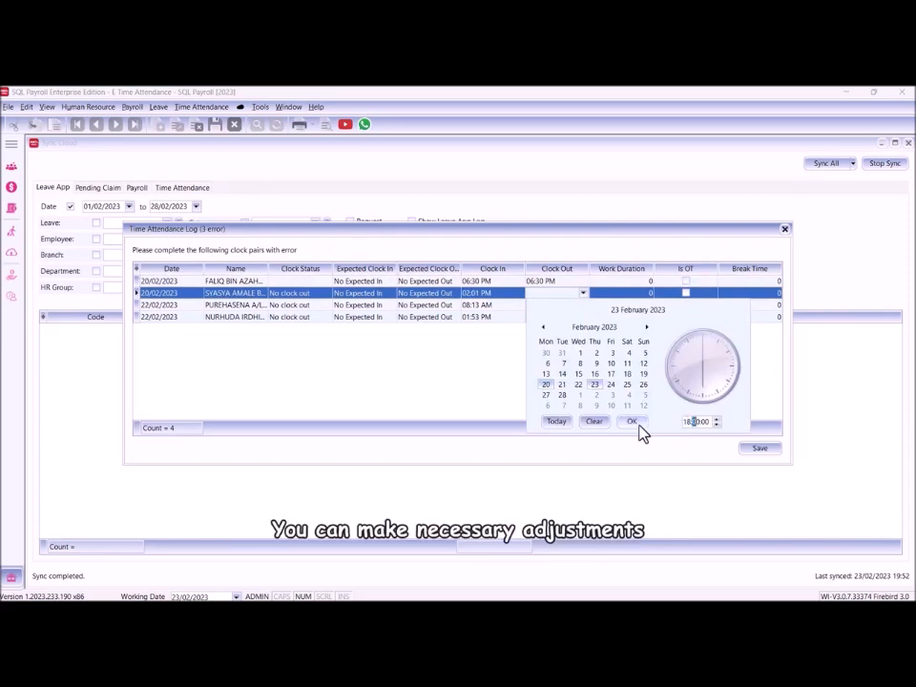
click(636, 422)
- Set the missing clock-out of the 08:13 AM record to 22 February 2023 at 18:30
click(582, 305)
click(582, 305)
click(582, 397)
click(675, 434)
text(1830)
click(632, 435)
- Set the missing clock-out of the 01:53 PM record to 22 February 2023 at 17:30 and save the attendance log
click(583, 317)
click(582, 317)
click(576, 410)
click(686, 446)
text(1730)
click(634, 446)
click(759, 448)
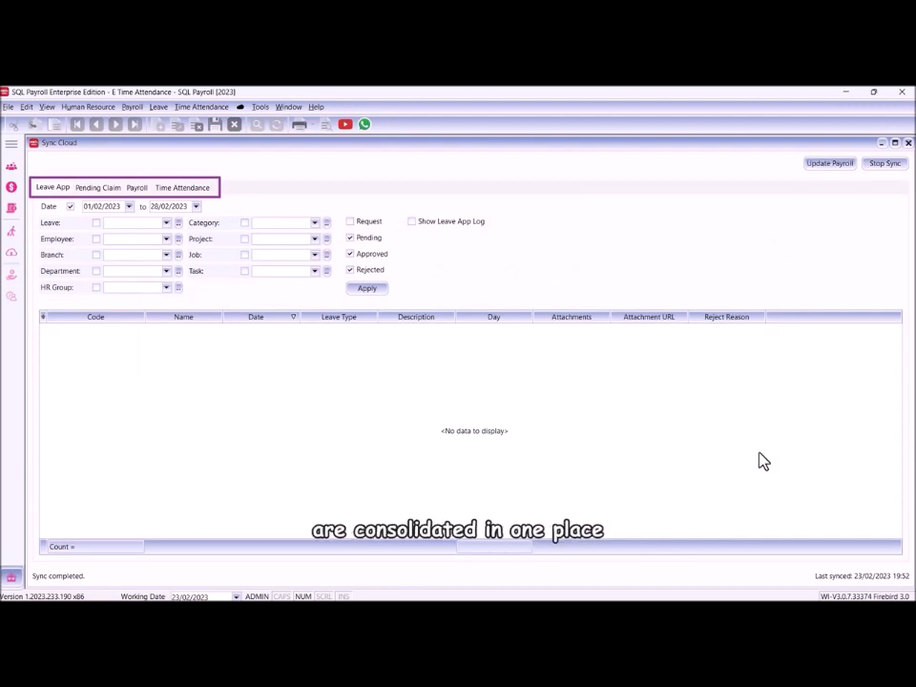
- Review the time attendance log, set the claimable minutes of the 01:42 PM overtime entry on 20/02/2023 to 100, and save
click(188, 198)
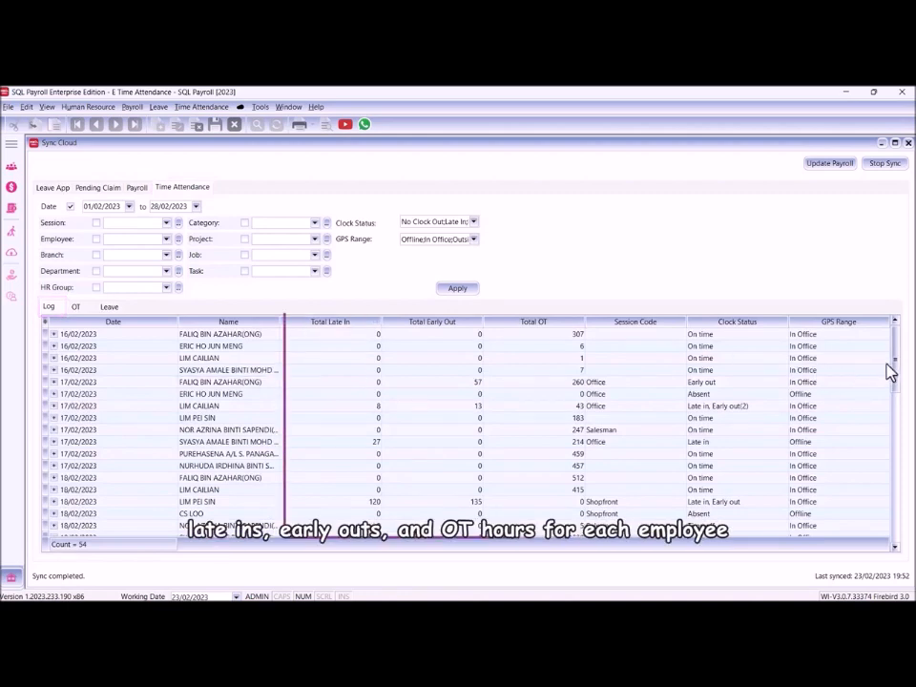
drag(896, 385, 888, 547)
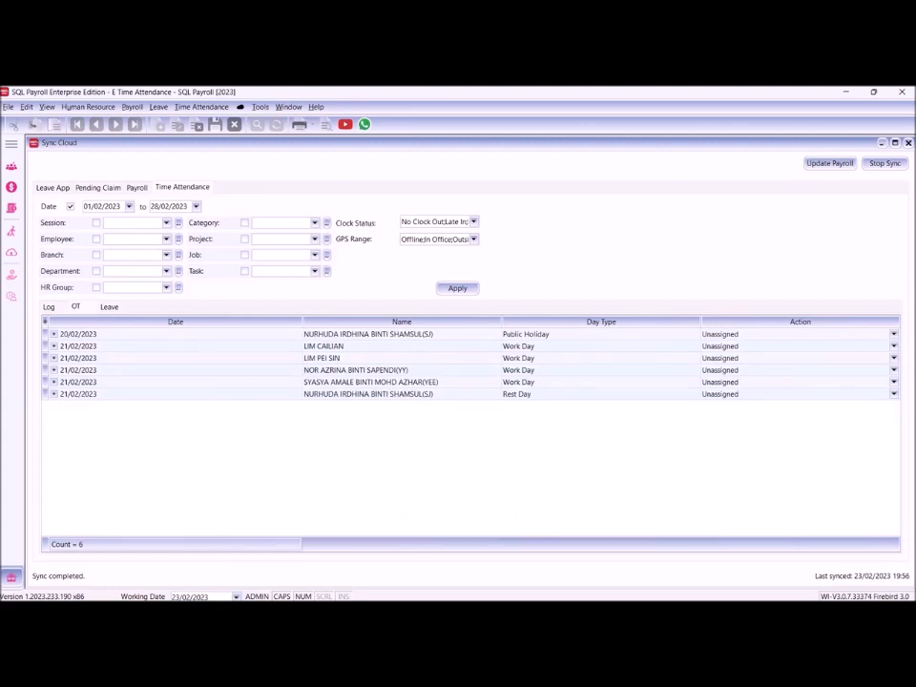
click(54, 336)
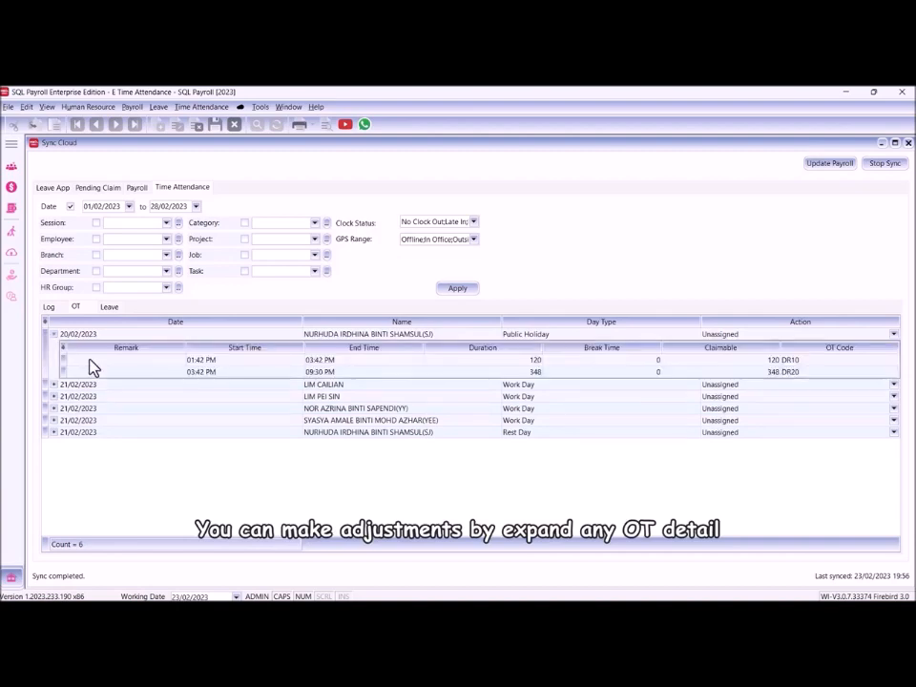
right_click(103, 371)
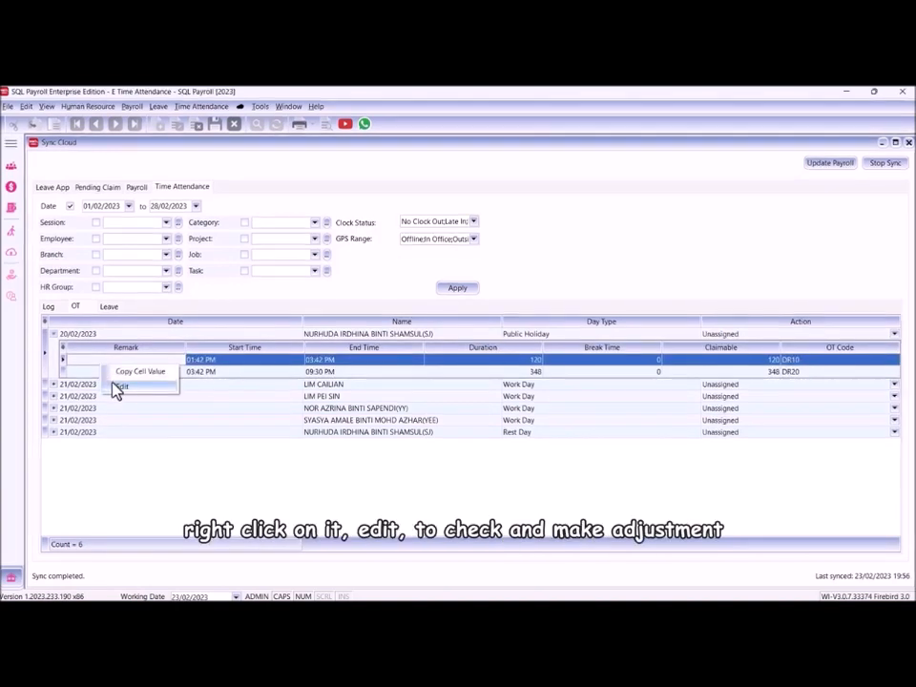
click(120, 386)
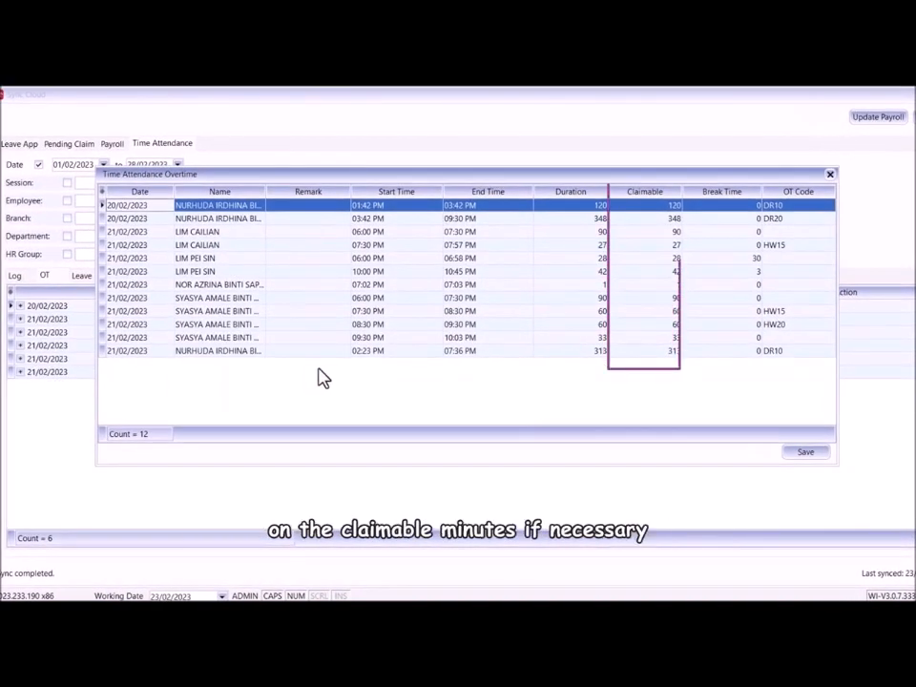
click(641, 206)
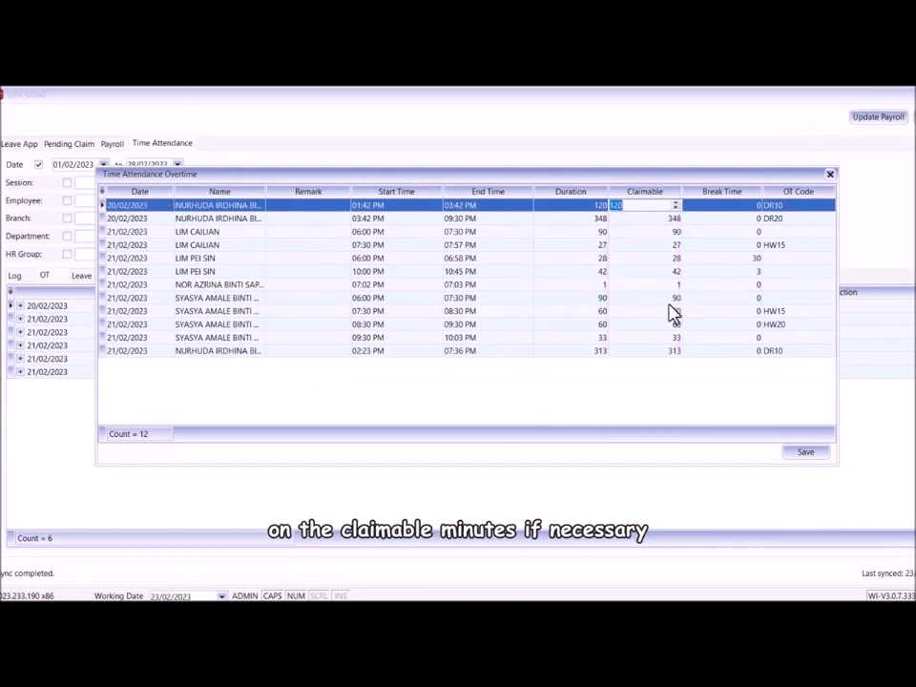
text(100)
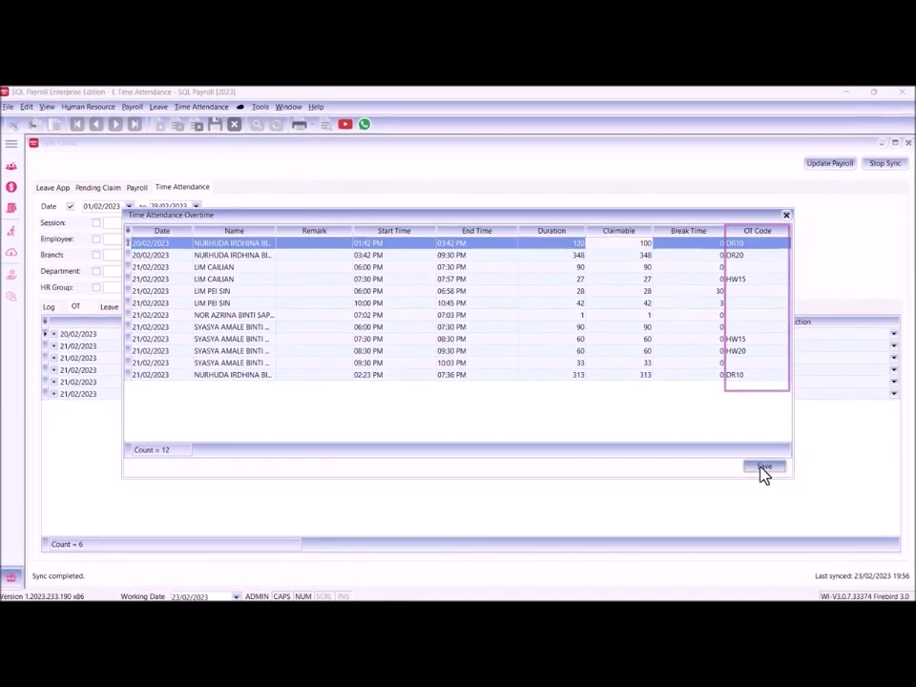
click(806, 452)
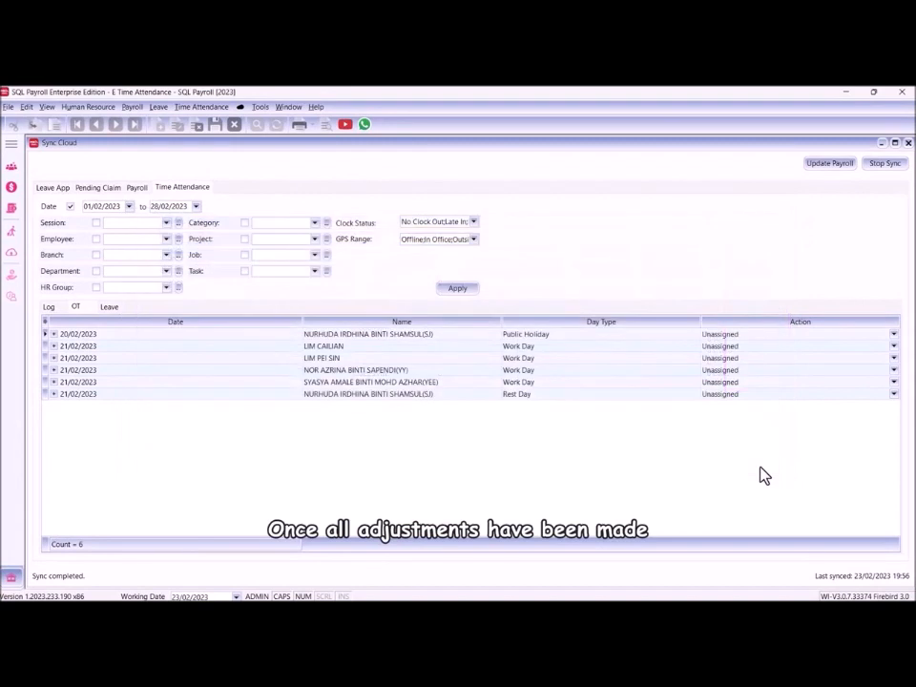
- Assign actions to the first four overtime records: Overtime for the first, third and fourth, Cancelled for the second
click(894, 335)
click(793, 359)
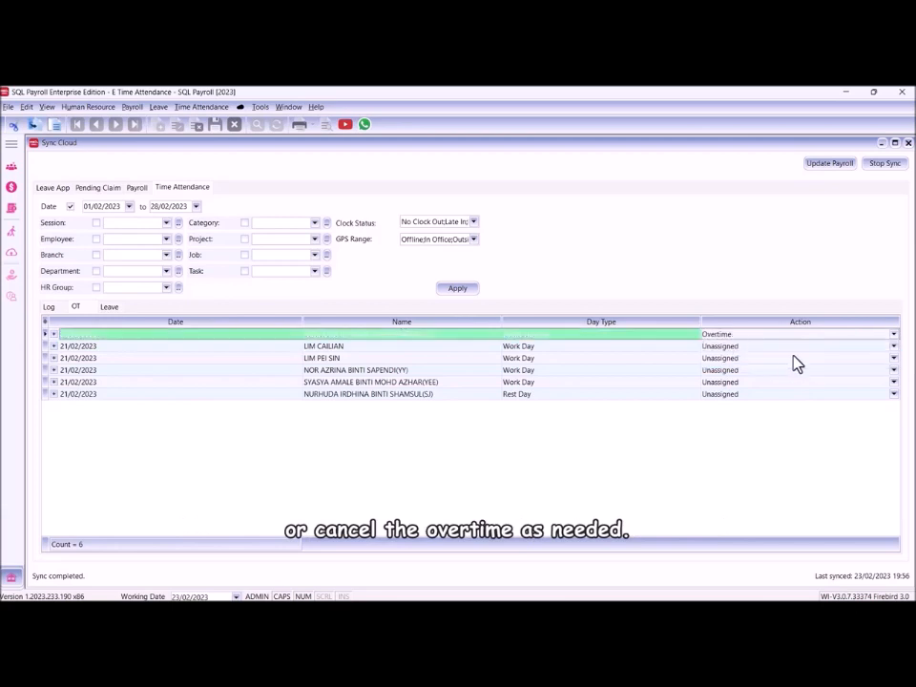
click(891, 347)
click(857, 374)
click(893, 358)
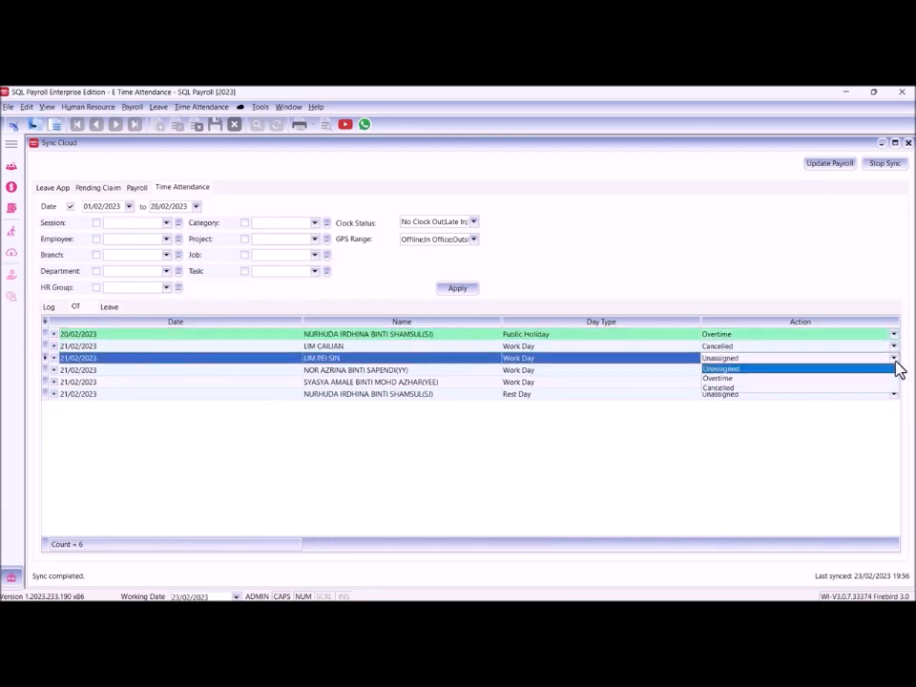
click(848, 379)
click(894, 370)
click(807, 391)
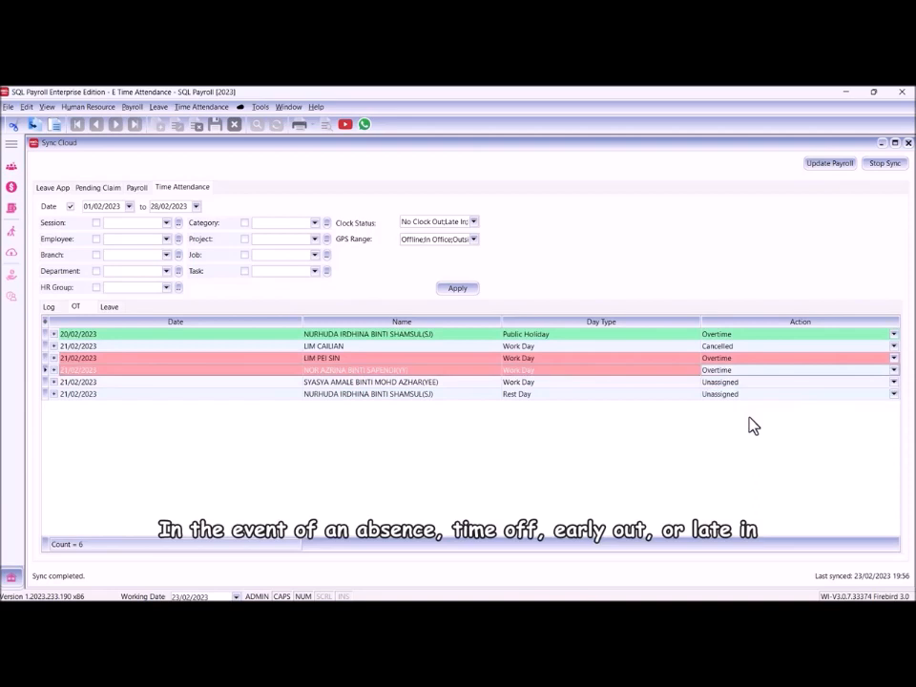
- In the attendance leave records, mark the 18/02/2023 time-off and early-out entries as Unpaid Leave with leave type UL
click(112, 309)
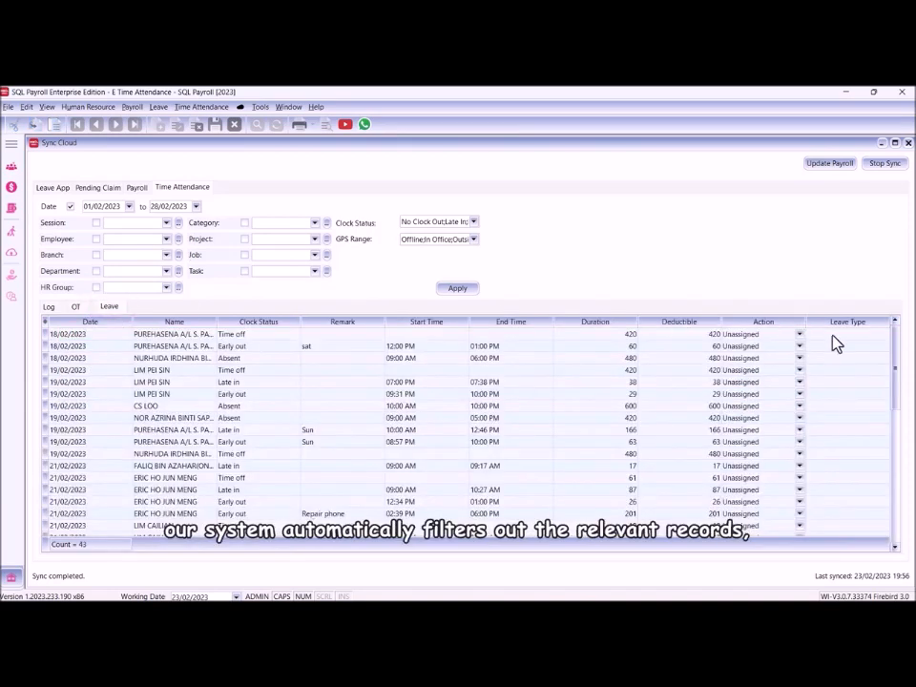
click(800, 334)
click(788, 363)
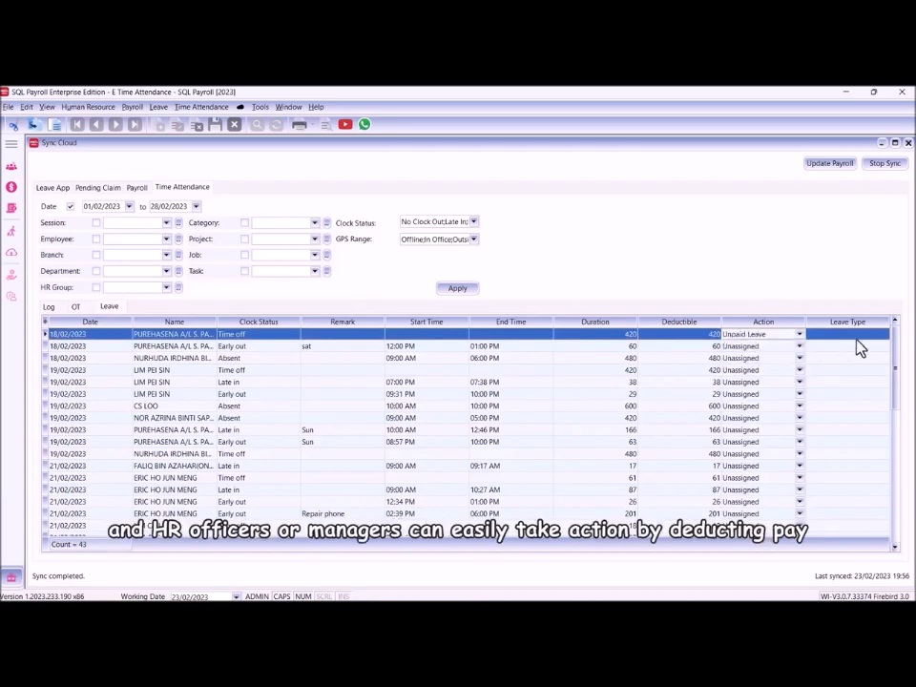
click(800, 346)
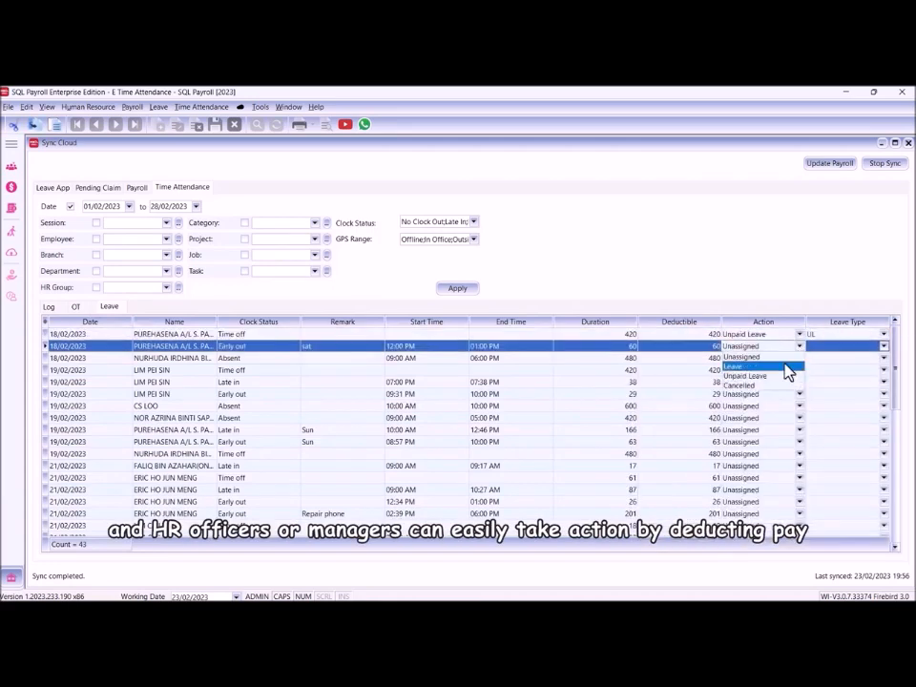
click(789, 375)
click(884, 345)
click(805, 367)
- Assign Leave to the 18/02/2023 absence with type AL and to the first 19/02/2023 time-off record with type MC
click(800, 358)
click(776, 379)
click(878, 358)
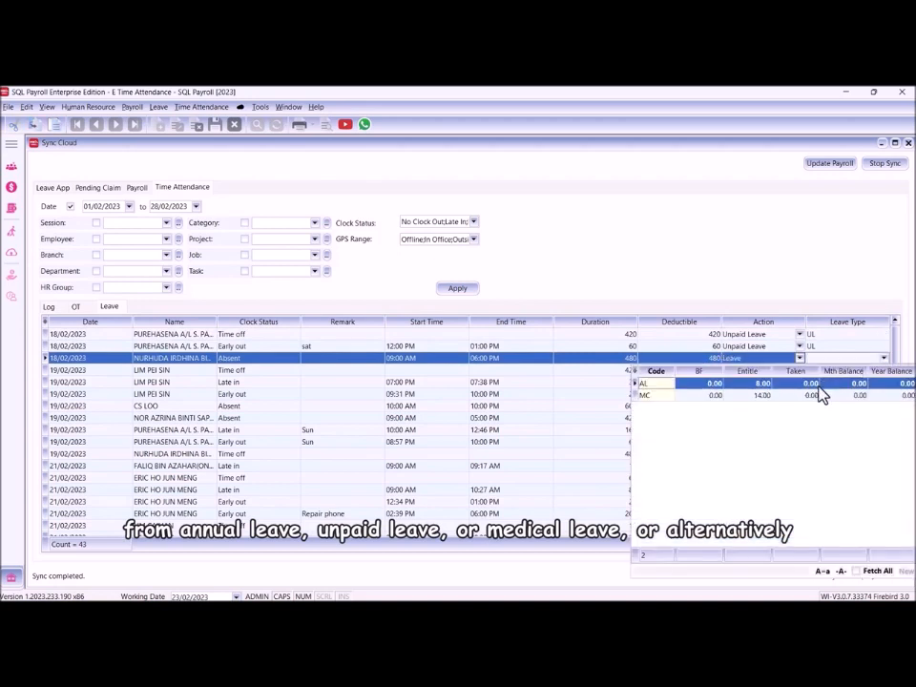
click(821, 395)
click(800, 371)
click(788, 391)
click(884, 371)
click(822, 406)
- Mark the 38-minute late-in record of 19/02/2023 as Cancelled and update the payroll
click(800, 382)
click(775, 422)
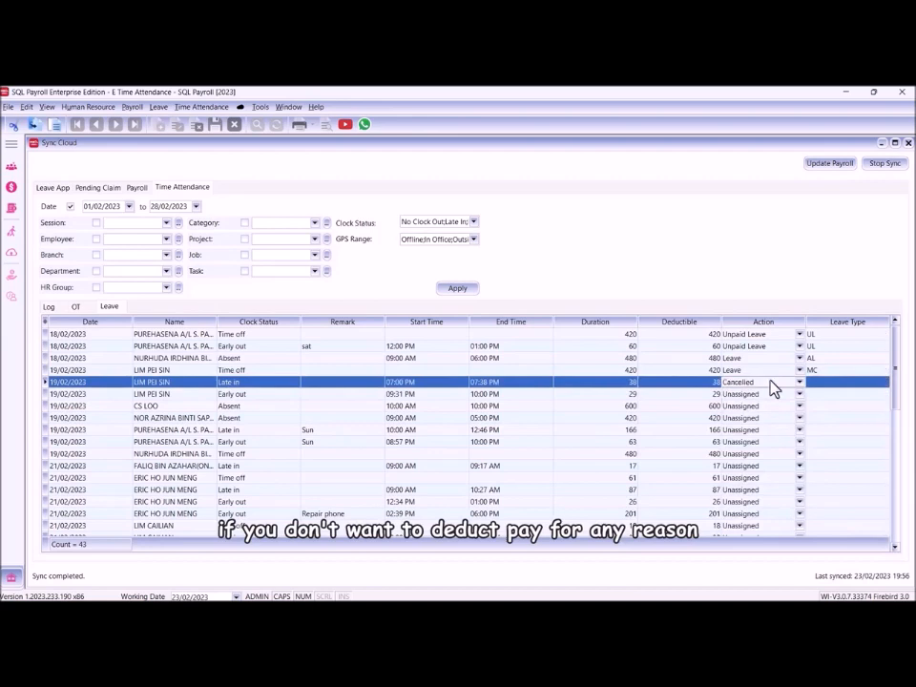
click(814, 165)
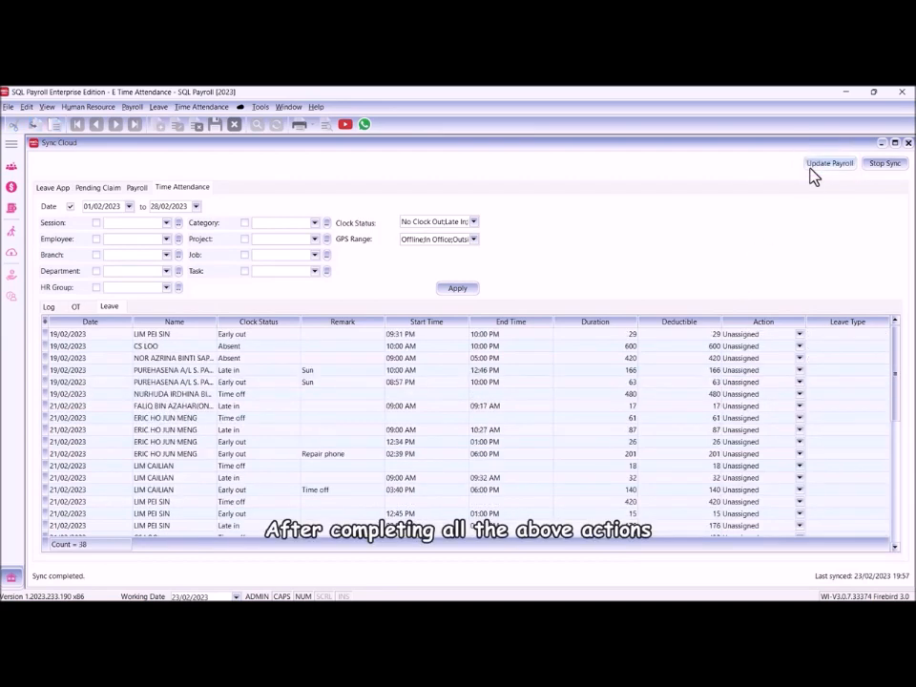
- Close Sync Cloud and generate the time attendance summary for 01/02/2023 to 22/02/2023
click(908, 143)
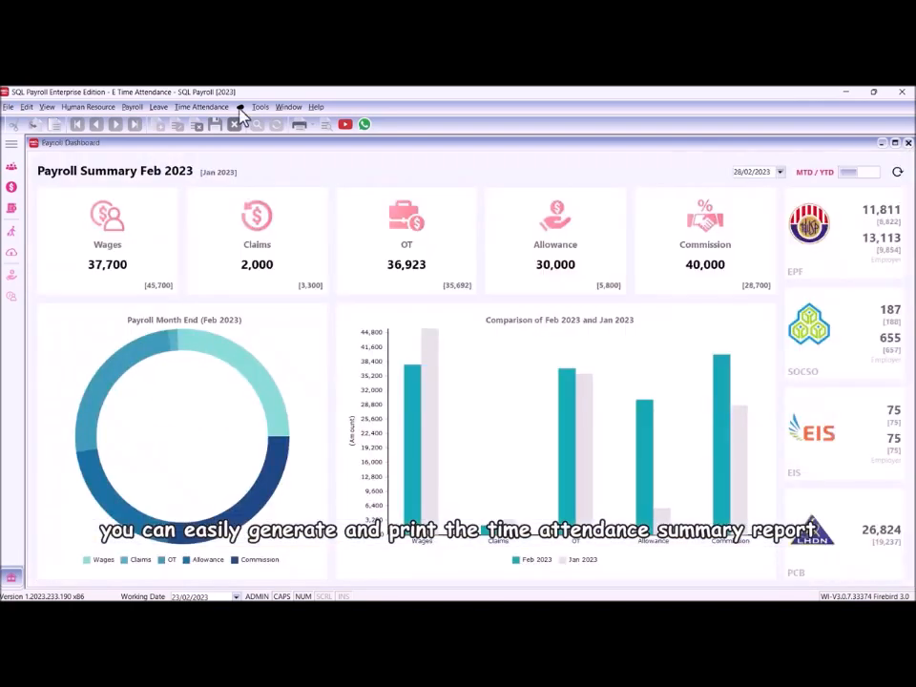
click(195, 107)
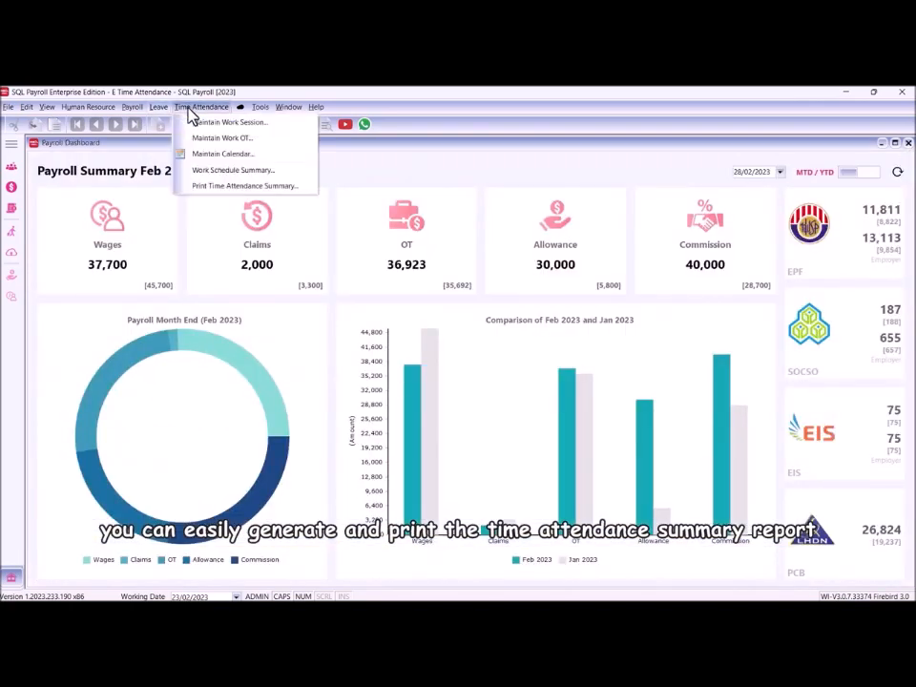
click(200, 189)
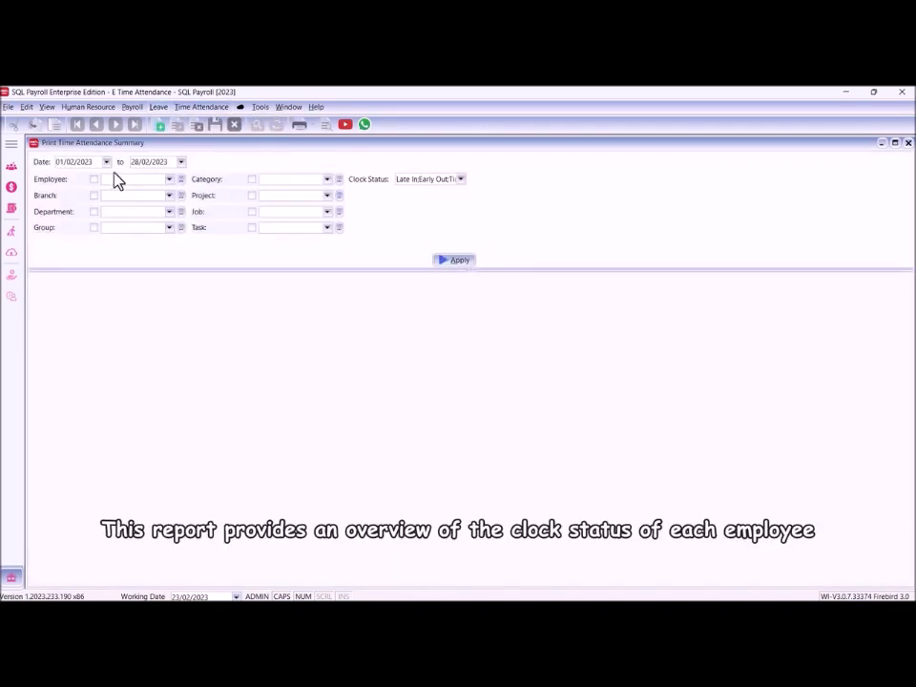
click(136, 162)
click(456, 260)
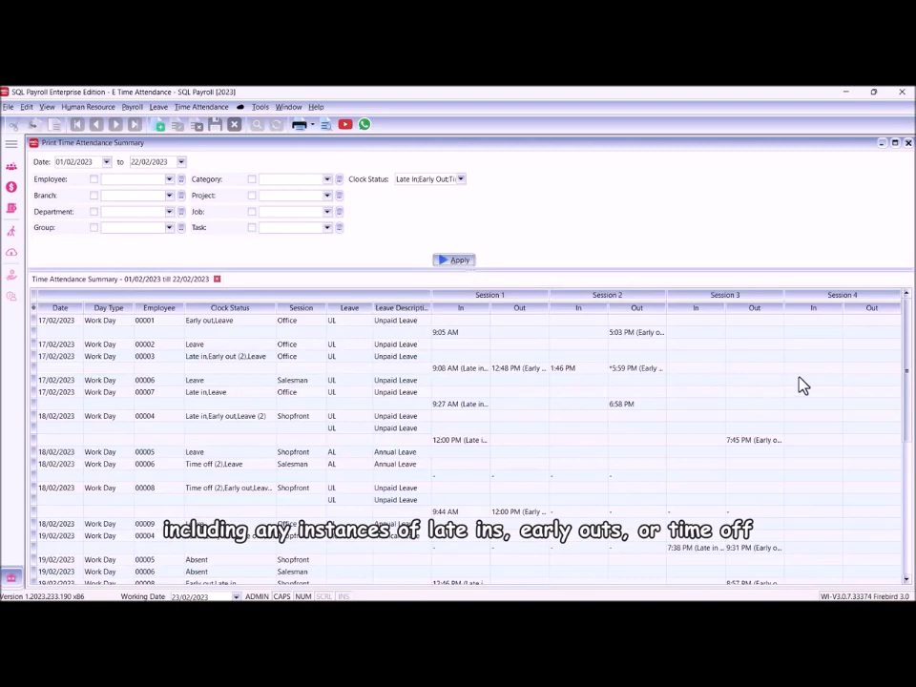
drag(907, 374, 883, 536)
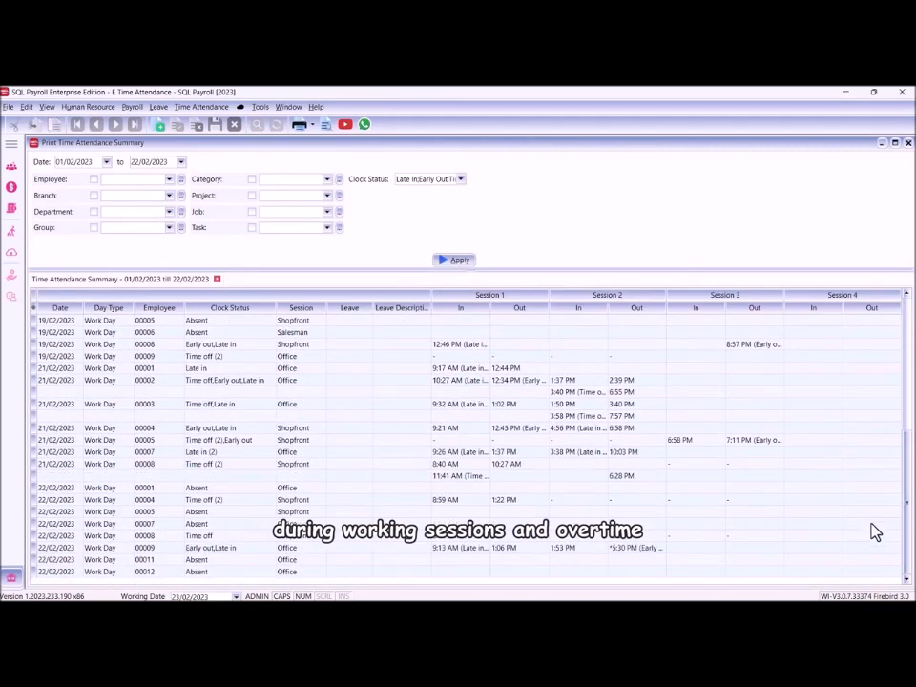
- Preview the summary with the TA.Attendance2.Report format and look across its session and overtime columns
click(326, 125)
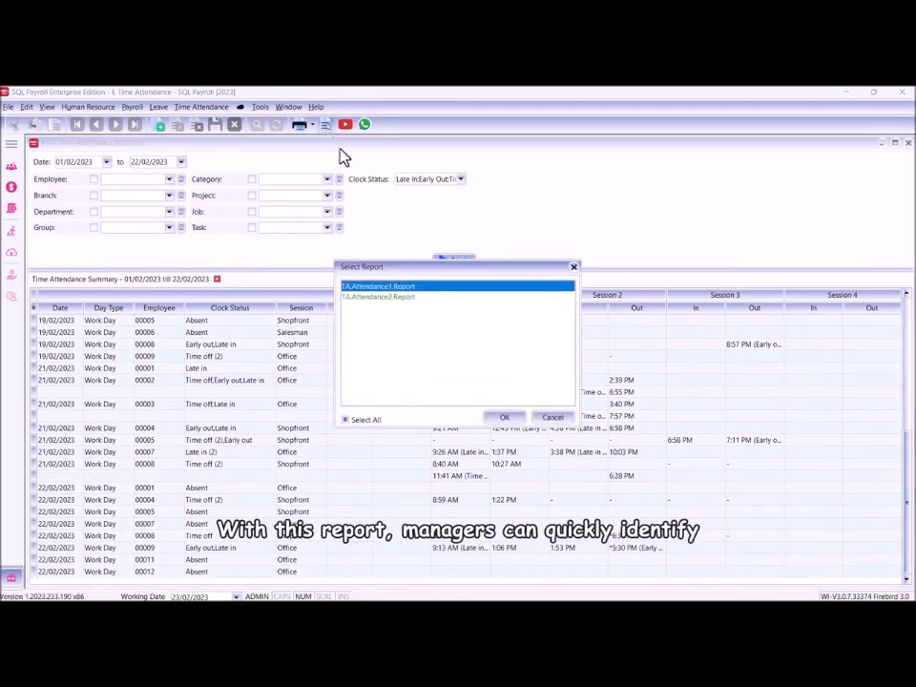
click(399, 298)
click(502, 417)
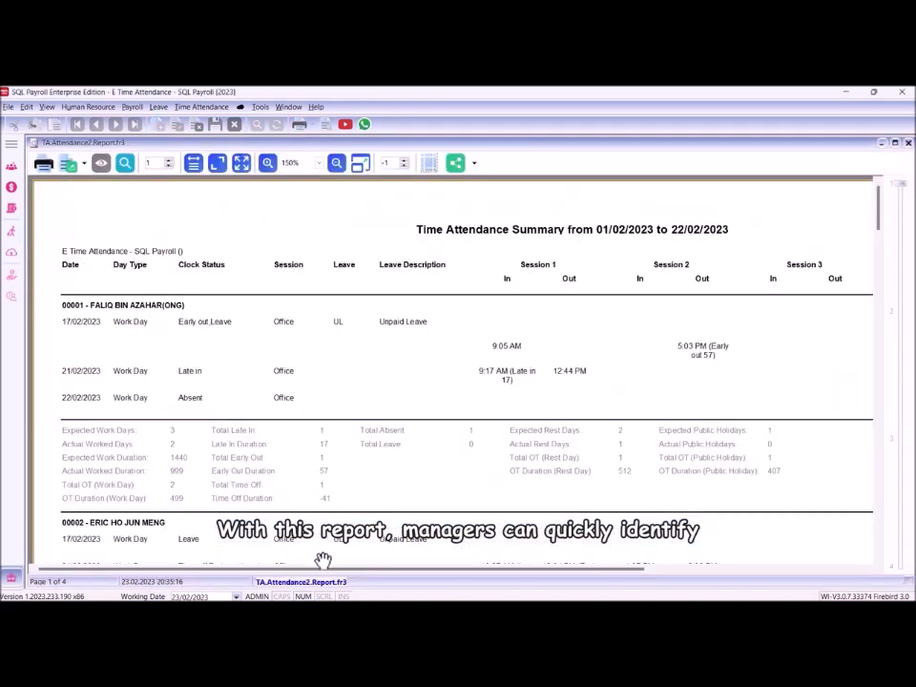
drag(316, 577, 496, 573)
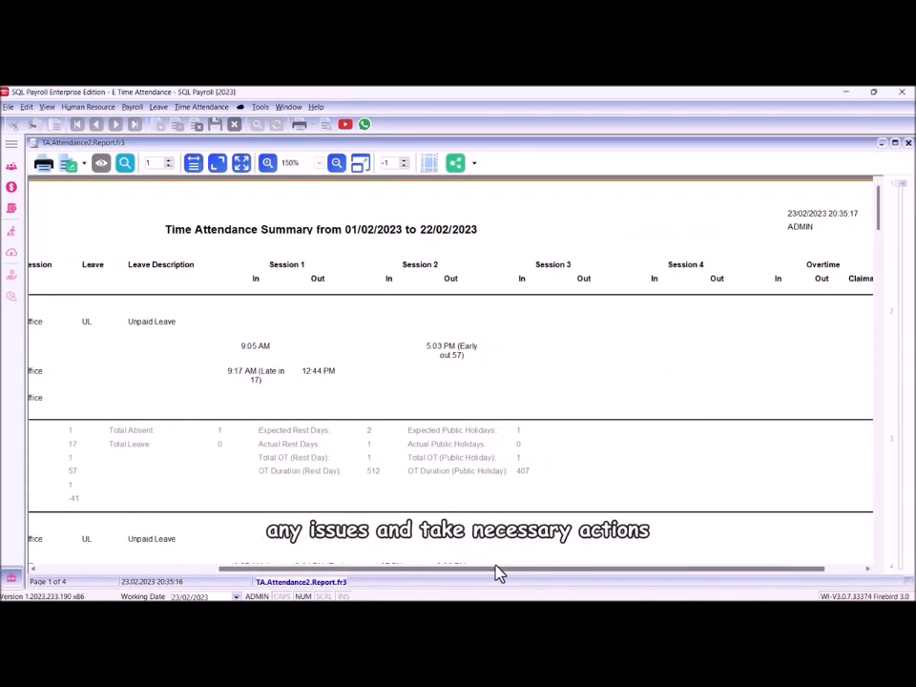